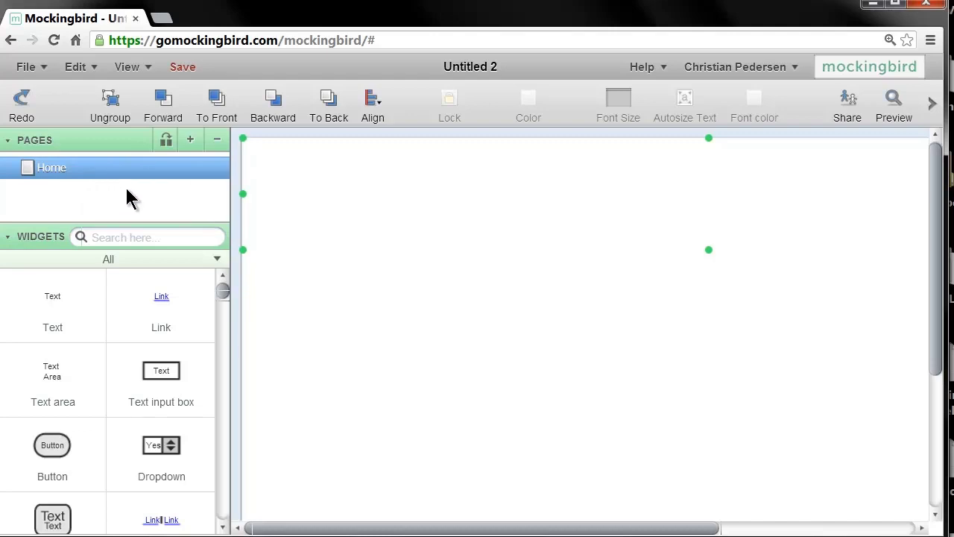
Look through the full list of widgets available for building a wireframe.
{"action": "scroll", "coordinate": [141, 328], "scroll_direction": "down", "scroll_amount": 3}
{"action": "scroll", "coordinate": [141, 332], "scroll_direction": "down", "scroll_amount": 10}
{"action": "scroll", "coordinate": [140, 332], "scroll_direction": "down", "scroll_amount": 10}
{"action": "scroll", "coordinate": [139, 326], "scroll_direction": "down", "scroll_amount": 12}
{"action": "scroll", "coordinate": [139, 332], "scroll_direction": "down", "scroll_amount": 12}
{"action": "scroll", "coordinate": [140, 328], "scroll_direction": "down", "scroll_amount": 9}
{"action": "scroll", "coordinate": [142, 332], "scroll_direction": "down", "scroll_amount": 4}
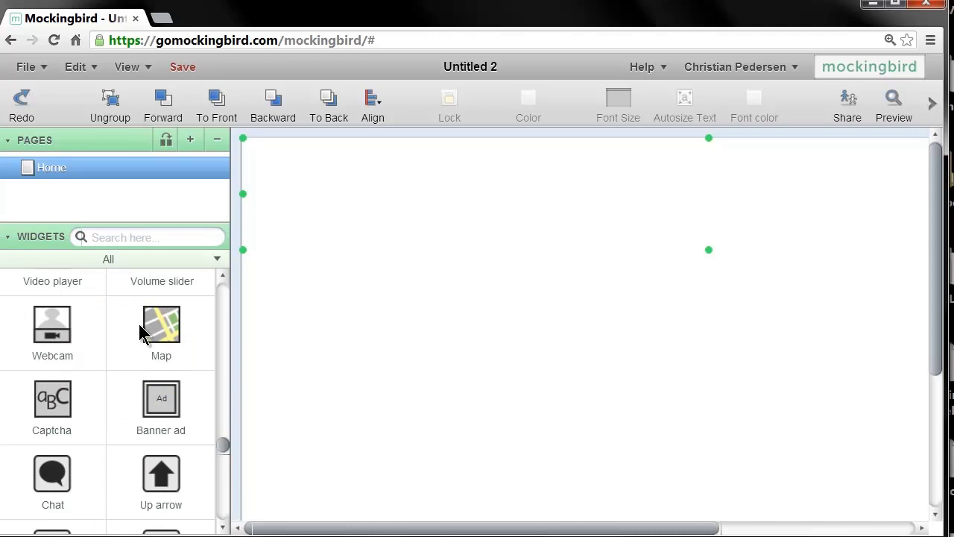
{"action": "scroll", "coordinate": [139, 324], "scroll_direction": "up", "scroll_amount": 13}
{"action": "scroll", "coordinate": [139, 324], "scroll_direction": "up", "scroll_amount": 16}
{"action": "scroll", "coordinate": [142, 333], "scroll_direction": "up", "scroll_amount": 15}
{"action": "scroll", "coordinate": [142, 333], "scroll_direction": "up", "scroll_amount": 14}
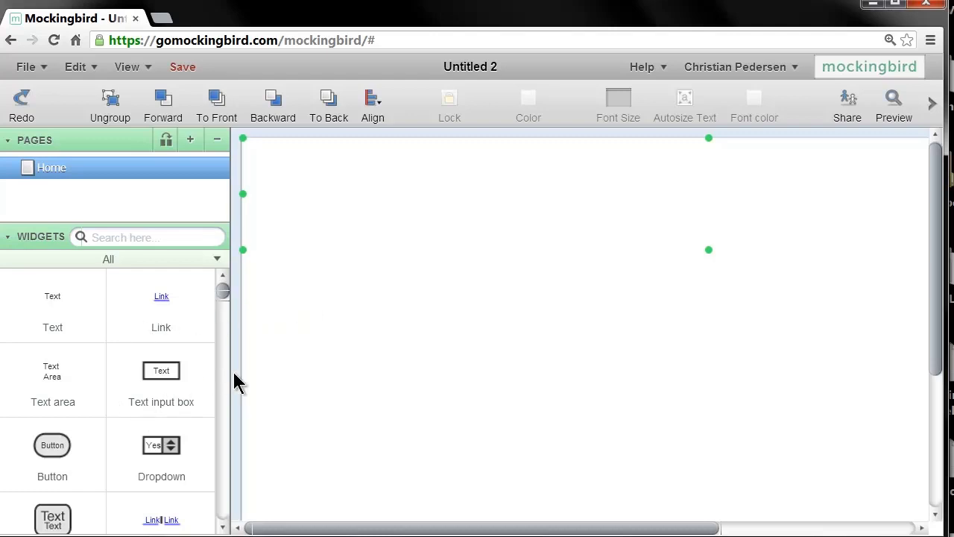
Add a Rectangle widget to the Home page and move it toward the page's upper-left area.
{"action": "scroll", "coordinate": [172, 373], "scroll_direction": "down", "scroll_amount": 5}
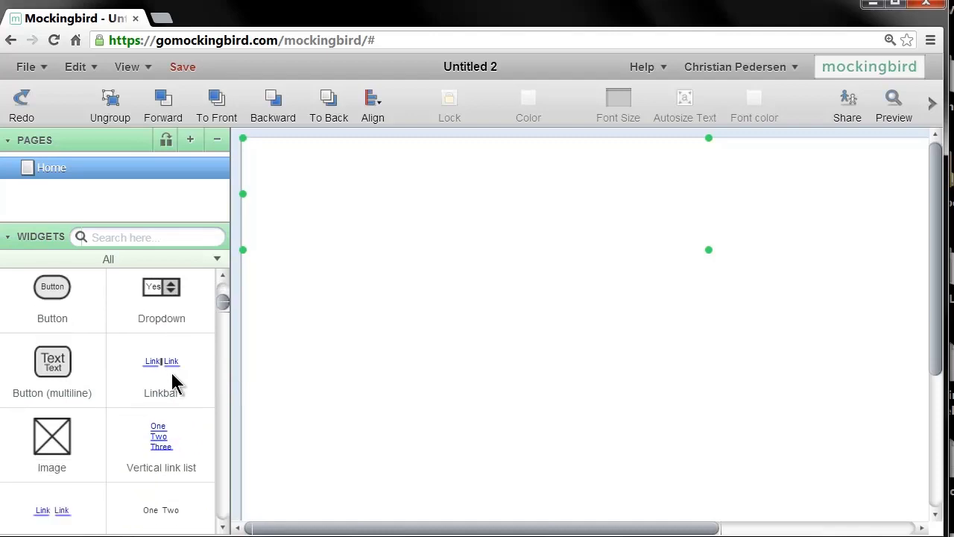
{"action": "scroll", "coordinate": [171, 384], "scroll_direction": "down", "scroll_amount": 1}
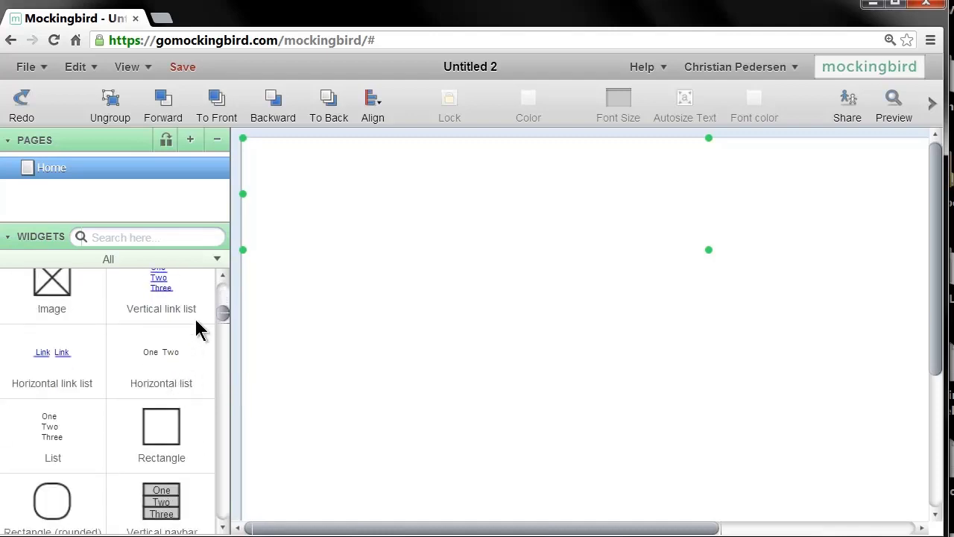
{"action": "left_click_drag", "start_coordinate": [160, 432], "coordinate": [354, 227]}
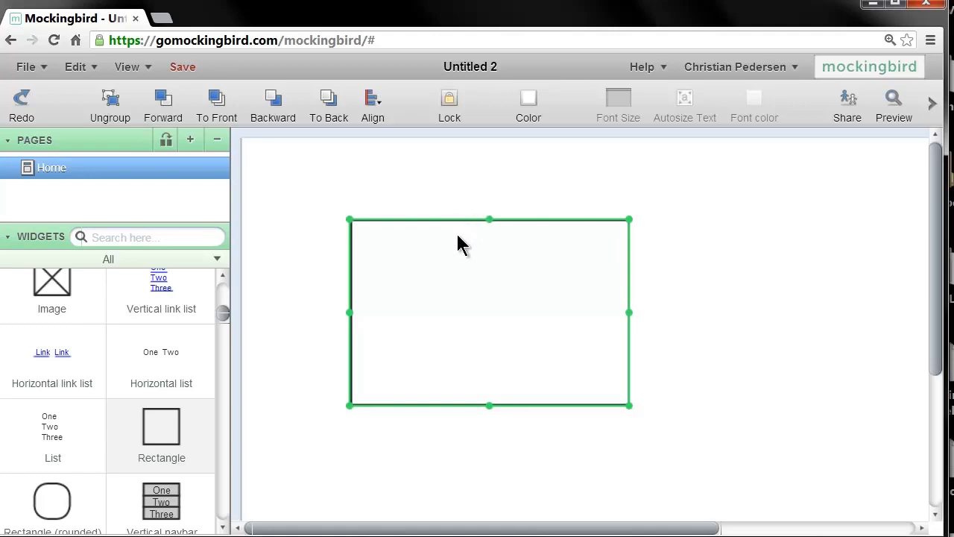
{"action": "left_click_drag", "start_coordinate": [453, 225], "coordinate": [385, 178]}
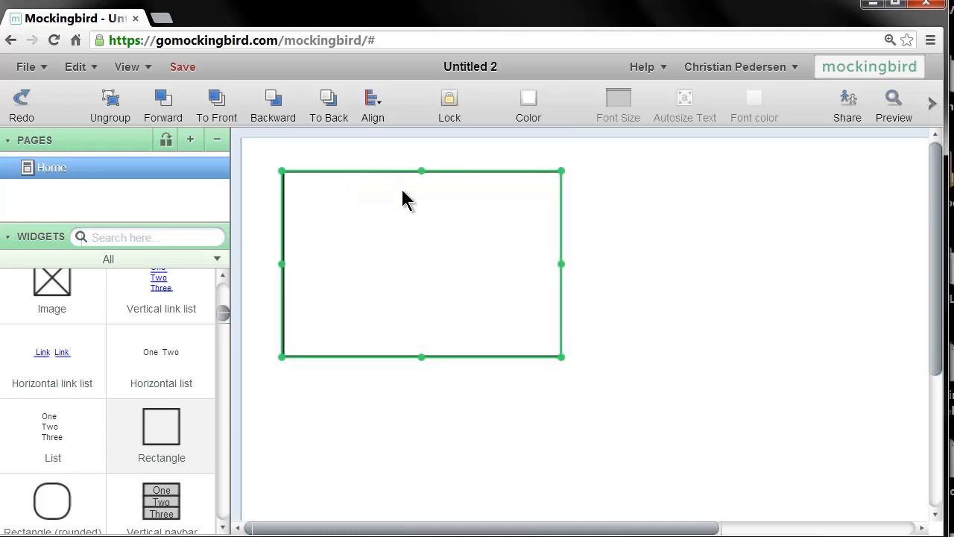
Nudge the rectangle a few pixels further left and slightly down on the page, then deselect it.
{"action": "key", "text": "Left"}
{"action": "key", "text": "Left"}
{"action": "key", "text": "Left"}
{"action": "key", "text": "Right"}
{"action": "key", "text": "Right"}
{"action": "key", "text": "Left"}
{"action": "key", "text": "Left"}
{"action": "key", "text": "Left"}
{"action": "key", "text": "Left"}
{"action": "key", "text": "Left"}
{"action": "key", "text": "Left"}
{"action": "key", "text": "Left"}
{"action": "key", "text": "Left"}
{"action": "key", "text": "Left"}
{"action": "key", "text": "Left"}
{"action": "key", "text": "Left"}
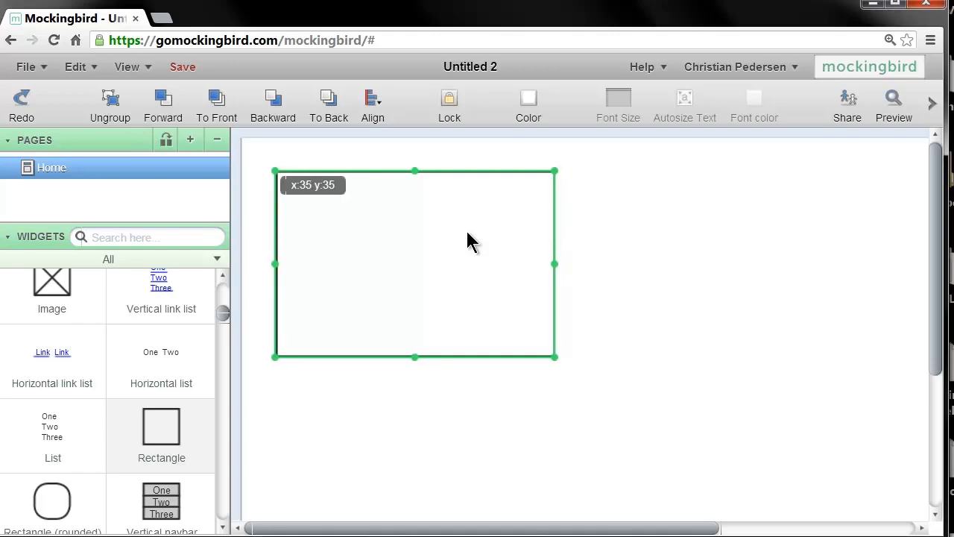
{"action": "key", "text": "Up"}
{"action": "key", "text": "Down"}
{"action": "key", "text": "Down"}
{"action": "key", "text": "Down"}
{"action": "key", "text": "Down"}
{"action": "key", "text": "Down"}
{"action": "key", "text": "Down"}
{"action": "key", "text": "Down"}
{"action": "key", "text": "Up"}
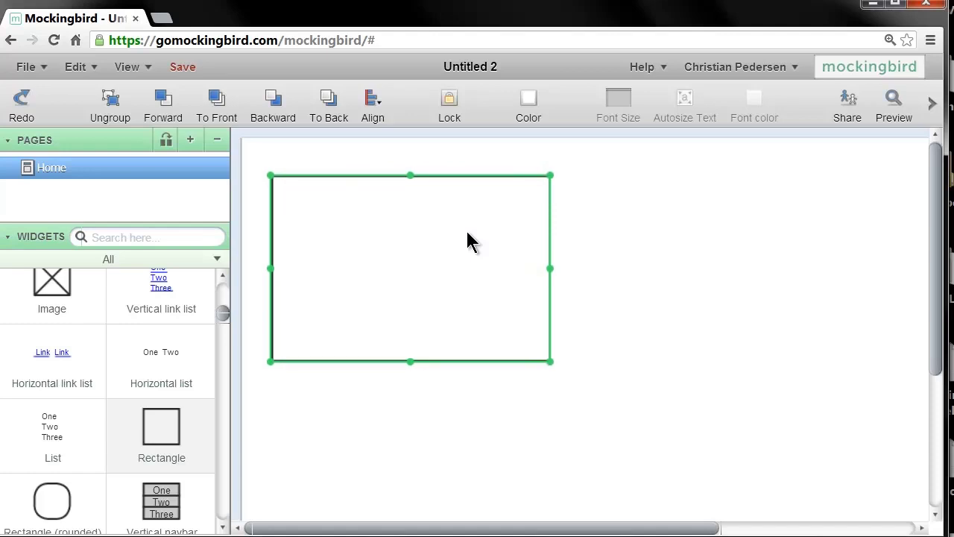
{"action": "left_click", "coordinate": [649, 304]}
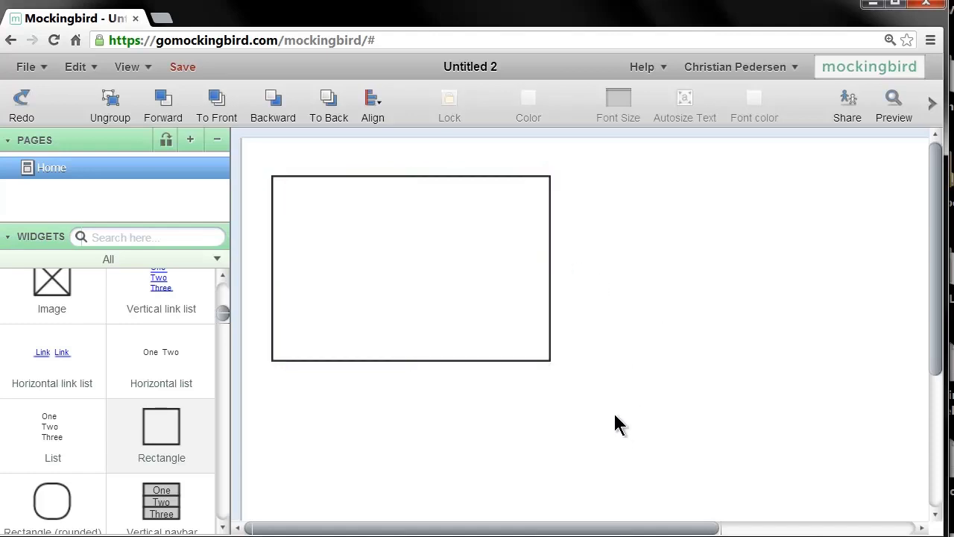
Reduce the rectangle's height to 100 pixels and bring its right edge back to the original width.
{"action": "left_click", "coordinate": [548, 359]}
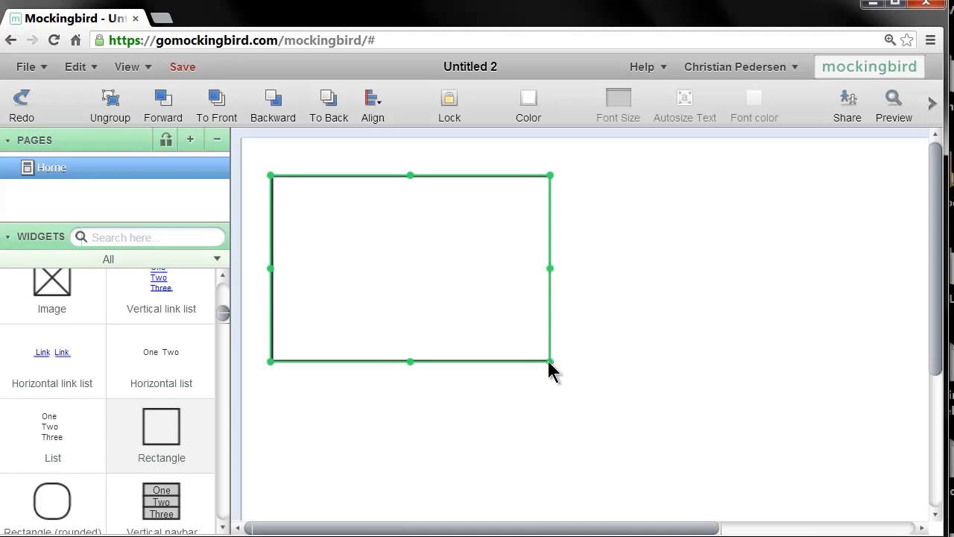
{"action": "left_click_drag", "start_coordinate": [549, 362], "coordinate": [498, 252]}
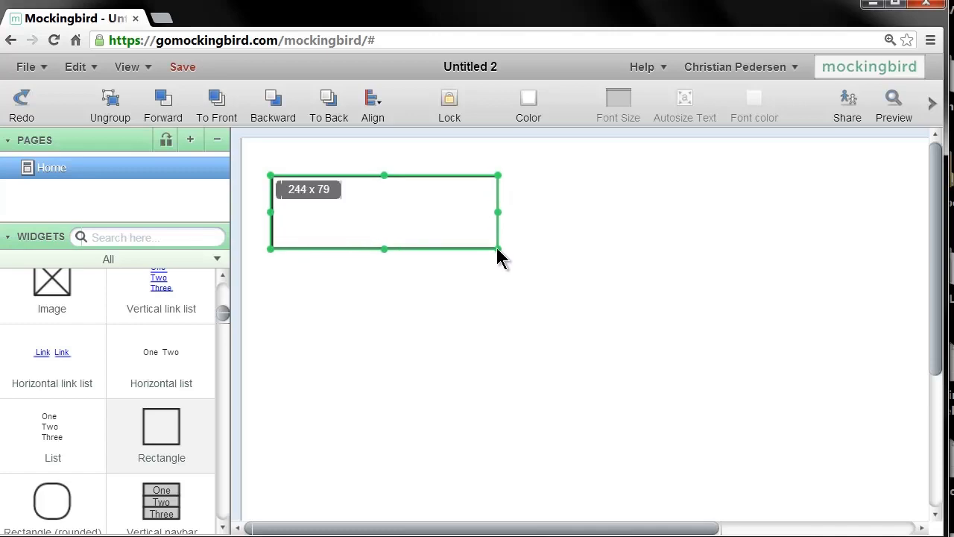
{"action": "left_click_drag", "start_coordinate": [498, 251], "coordinate": [514, 267]}
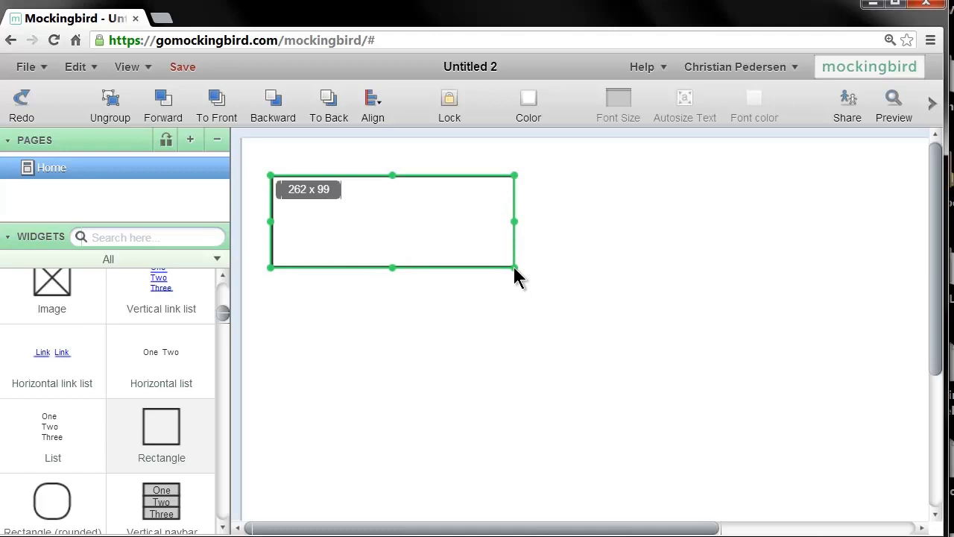
{"action": "left_click_drag", "start_coordinate": [514, 267], "coordinate": [513, 269]}
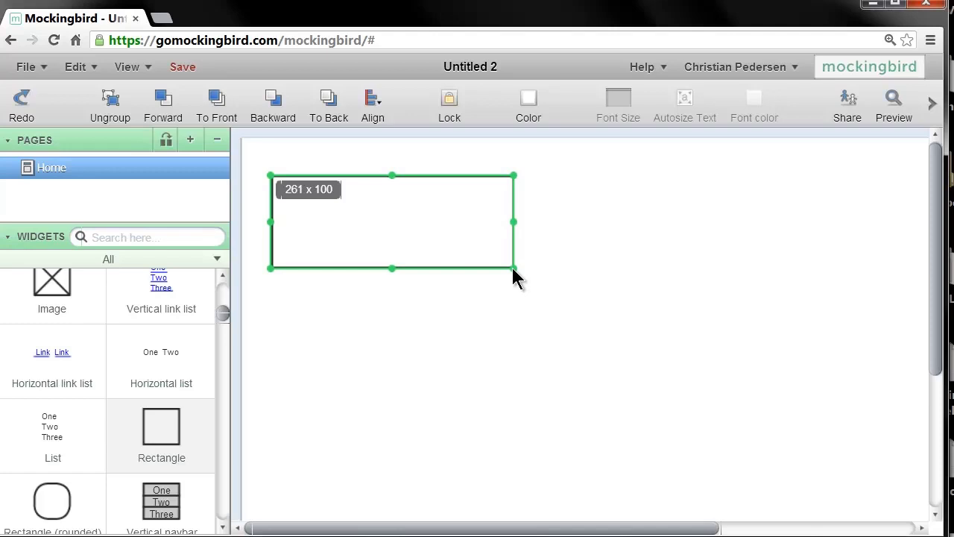
{"action": "left_click", "coordinate": [570, 256]}
{"action": "left_click", "coordinate": [484, 249]}
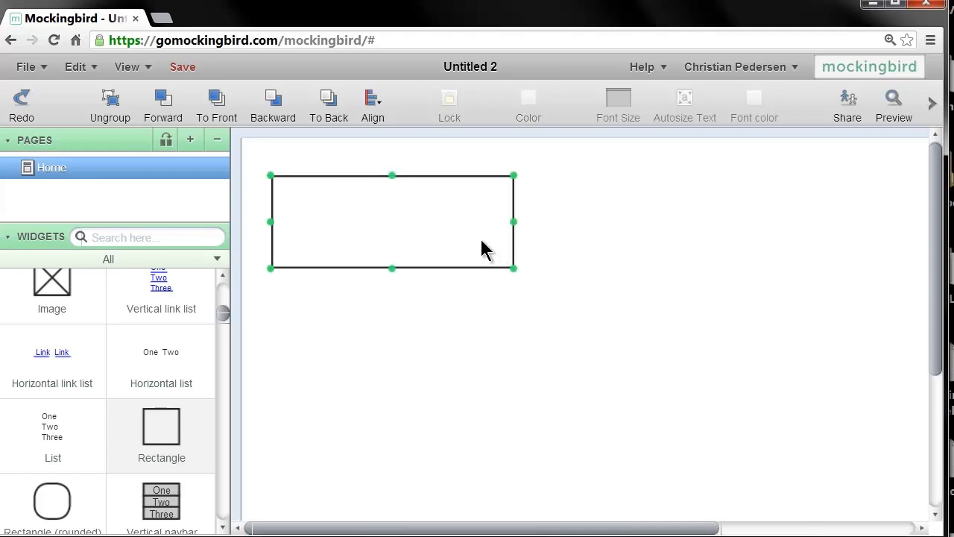
{"action": "left_click_drag", "start_coordinate": [513, 221], "coordinate": [550, 221]}
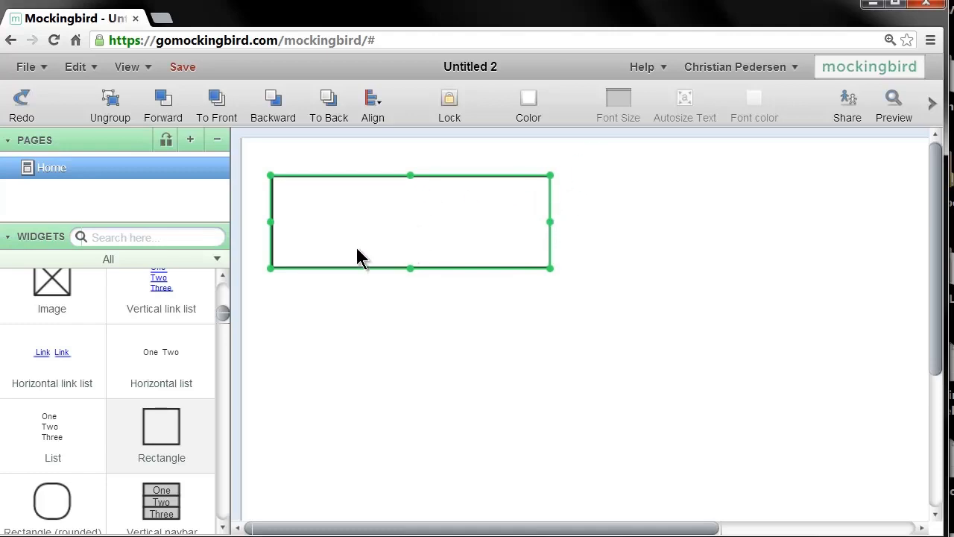
Add a Text widget inside the rectangle with the text "Logo".
{"action": "scroll", "coordinate": [111, 390], "scroll_direction": "up", "scroll_amount": 5}
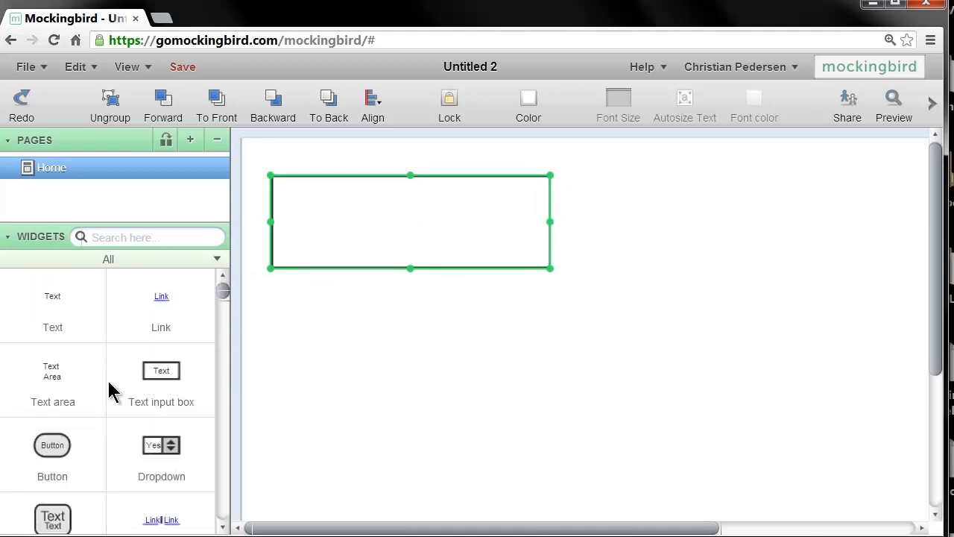
{"action": "left_click_drag", "start_coordinate": [53, 298], "coordinate": [436, 211]}
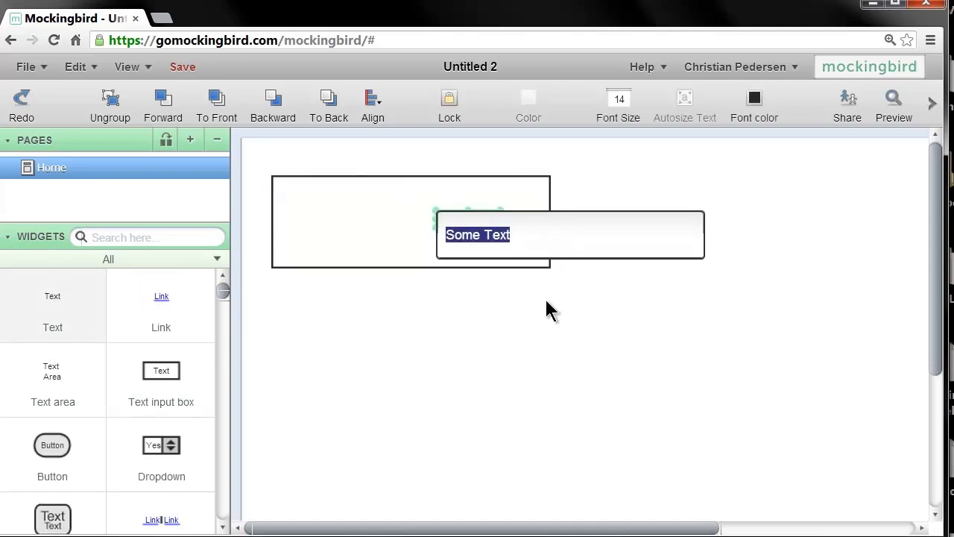
{"action": "type", "text": "LO"}
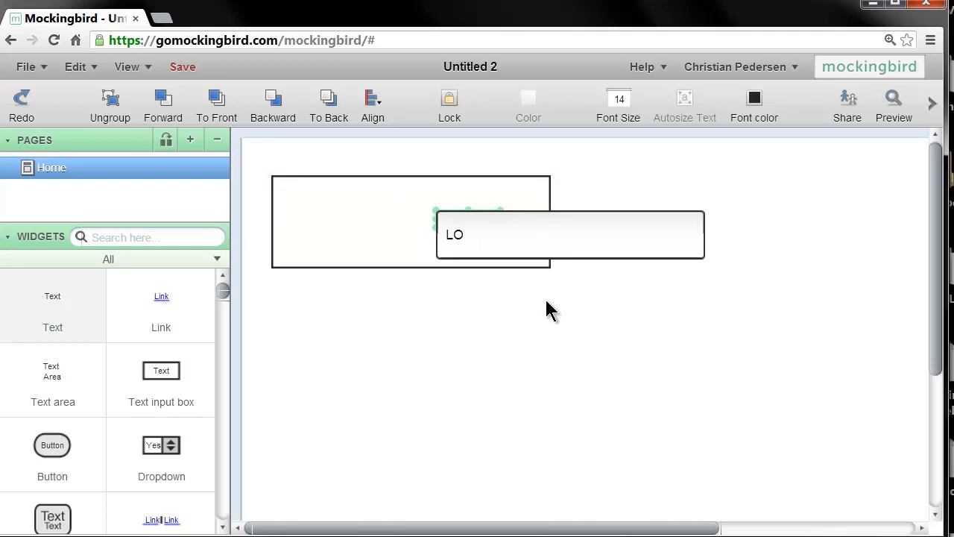
{"action": "key", "text": "BackSpace"}
{"action": "type", "text": "ogo"}
{"action": "left_click", "coordinate": [548, 309]}
Center the "Logo" text horizontally and vertically within the rectangle.
{"action": "left_click", "coordinate": [477, 241]}
{"action": "left_click", "coordinate": [446, 227]}
{"action": "left_click_drag", "start_coordinate": [450, 229], "coordinate": [437, 234]}
{"action": "left_click_drag", "start_coordinate": [420, 228], "coordinate": [404, 228]}
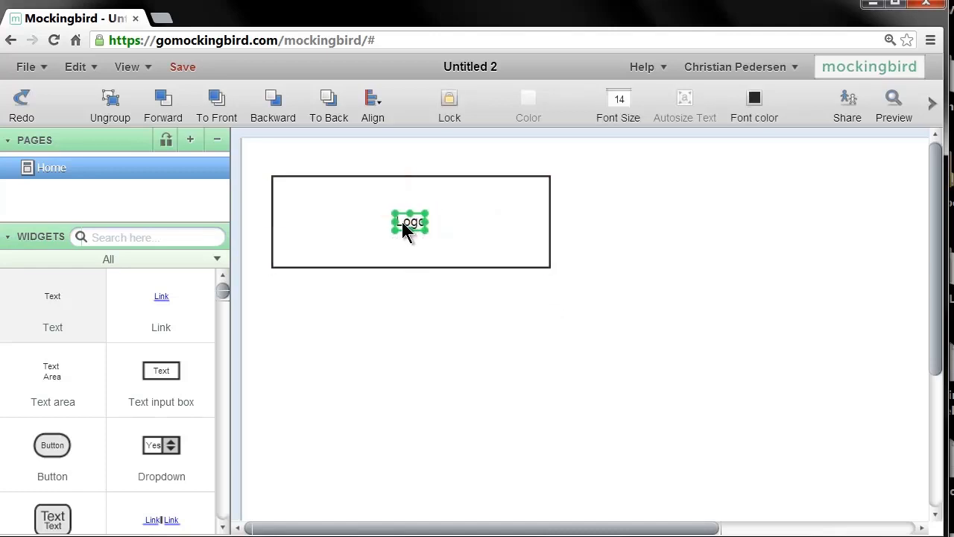
{"action": "left_click", "coordinate": [475, 325]}
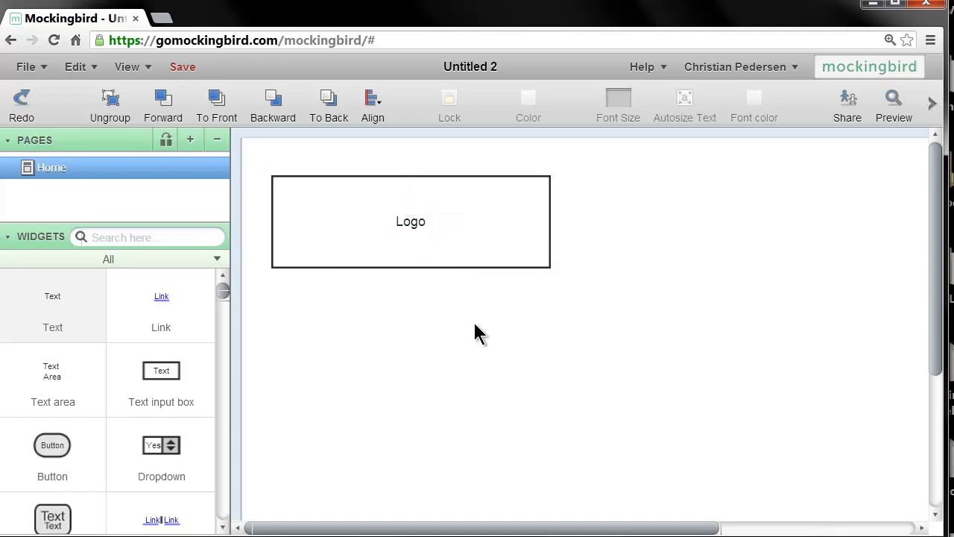
Fill the rectangle behind the "Logo" text with light grey.
{"action": "left_click", "coordinate": [523, 267]}
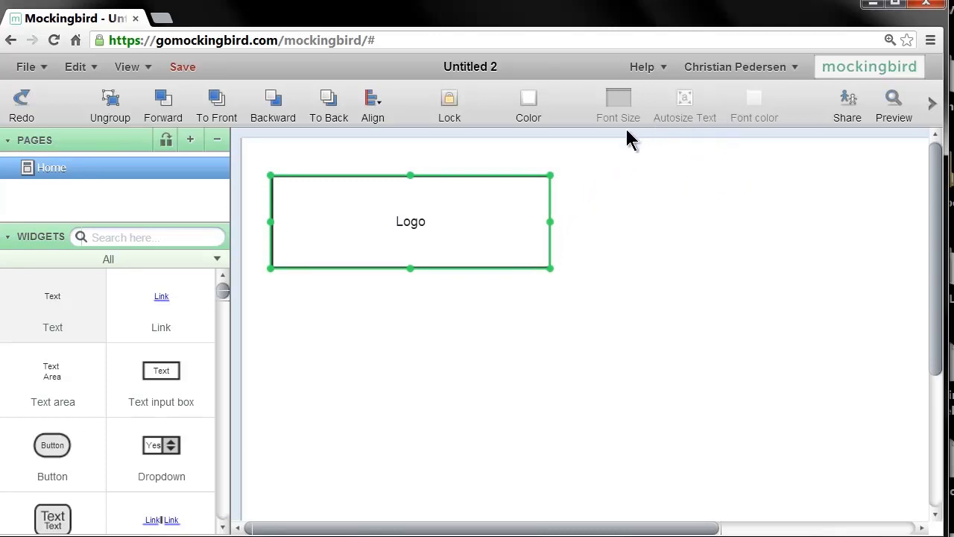
{"action": "left_click", "coordinate": [536, 109]}
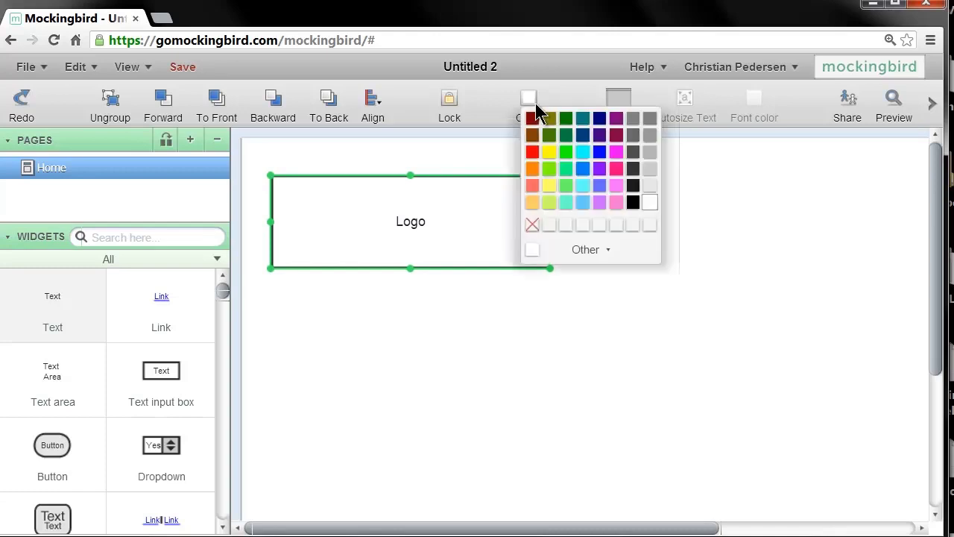
{"action": "left_click", "coordinate": [653, 185]}
{"action": "left_click", "coordinate": [608, 237]}
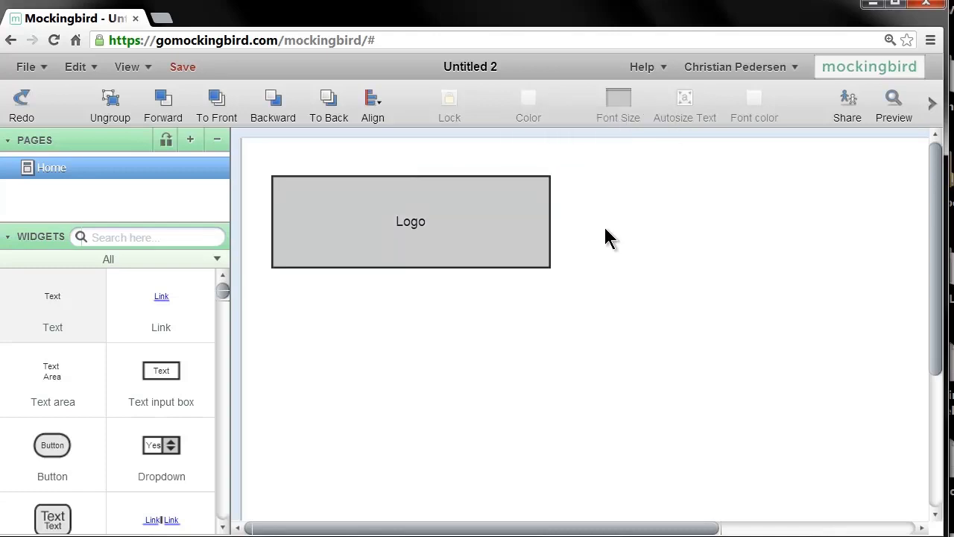
{"action": "left_click", "coordinate": [545, 238]}
{"action": "left_click", "coordinate": [423, 223]}
{"action": "left_click", "coordinate": [573, 379]}
Add a second Rectangle widget beside the grey logo box and shift it further right and down.
{"action": "left_click_drag", "start_coordinate": [473, 528], "coordinate": [659, 512]}
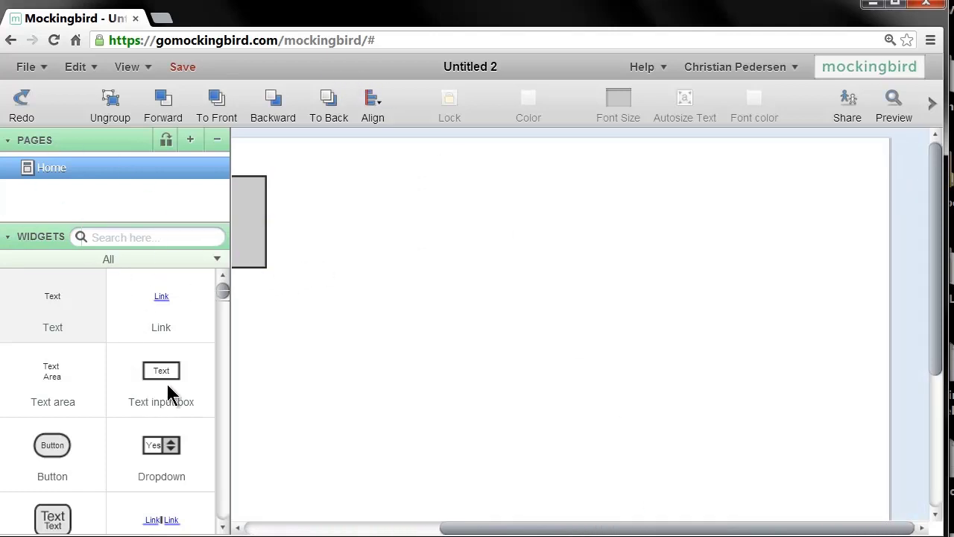
{"action": "scroll", "coordinate": [171, 394], "scroll_direction": "down", "scroll_amount": 1}
{"action": "scroll", "coordinate": [170, 385], "scroll_direction": "down", "scroll_amount": 5}
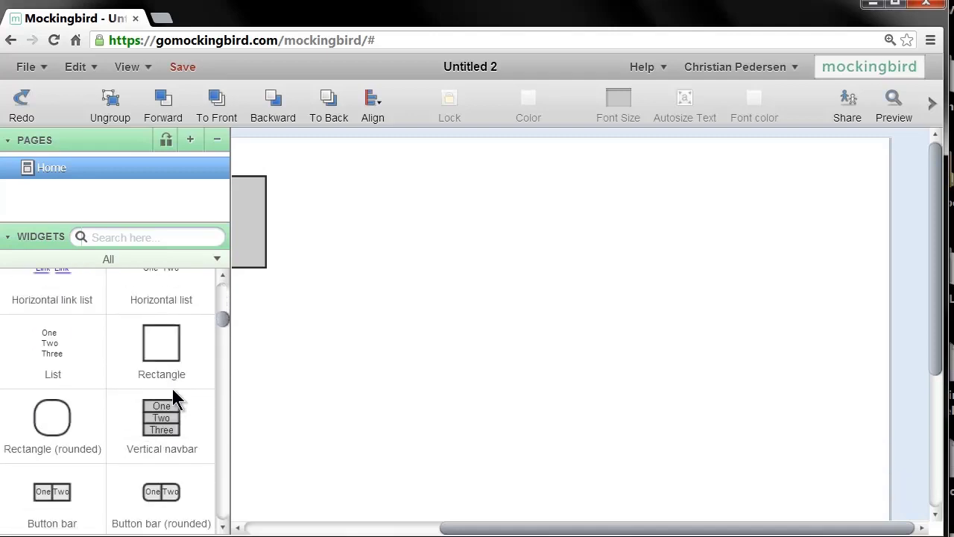
{"action": "scroll", "coordinate": [172, 390], "scroll_direction": "up", "scroll_amount": 4}
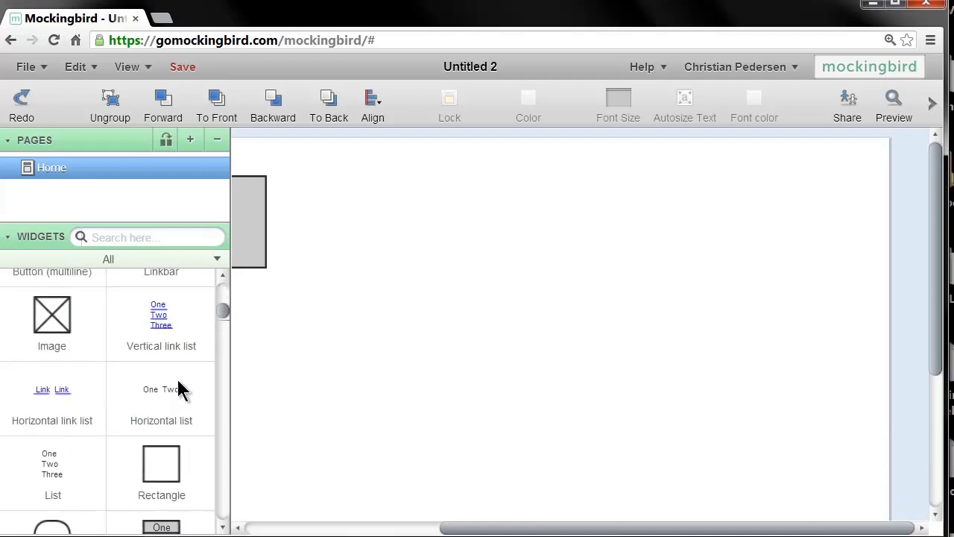
{"action": "scroll", "coordinate": [160, 413], "scroll_direction": "down", "scroll_amount": 3}
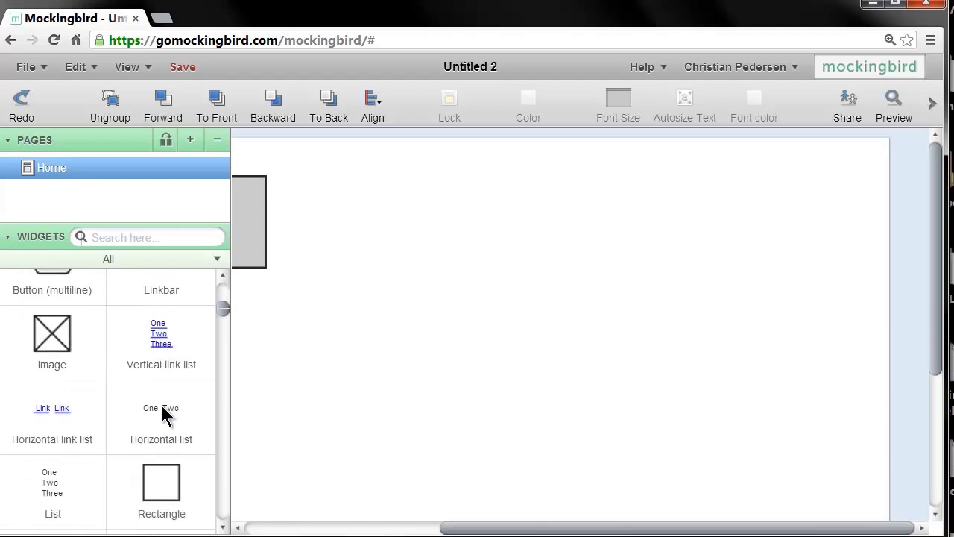
{"action": "scroll", "coordinate": [161, 405], "scroll_direction": "up", "scroll_amount": 1}
{"action": "left_click_drag", "start_coordinate": [161, 403], "coordinate": [330, 208]}
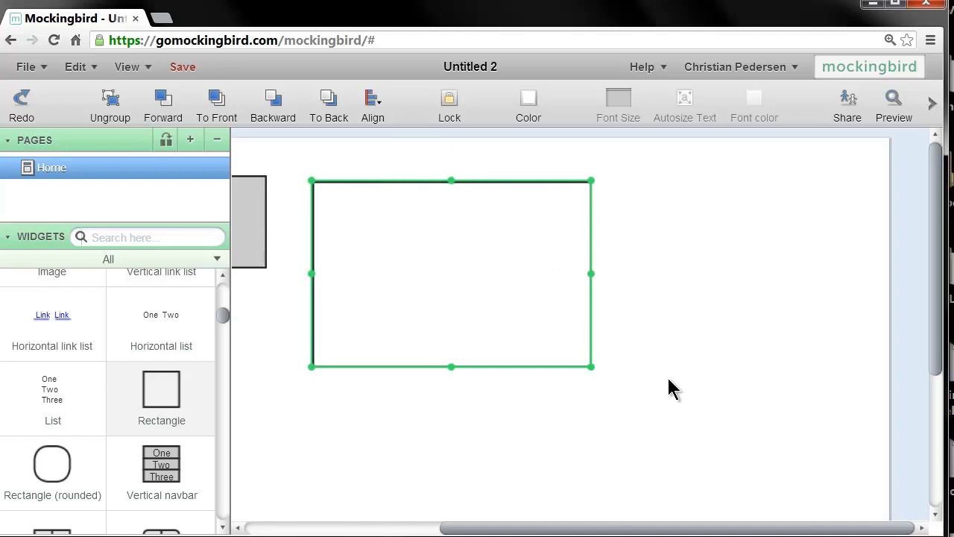
{"action": "left_click_drag", "start_coordinate": [586, 368], "coordinate": [621, 395]}
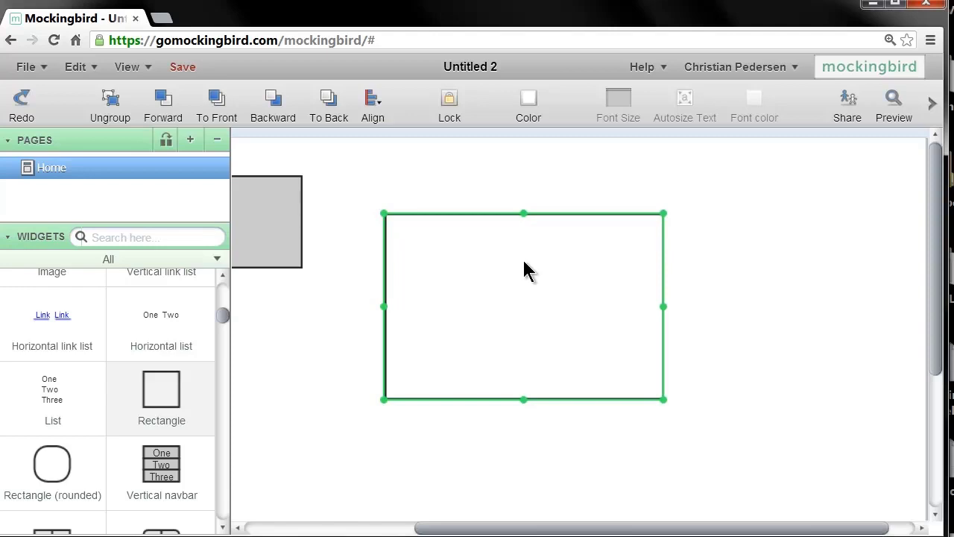
{"action": "left_click", "coordinate": [714, 255]}
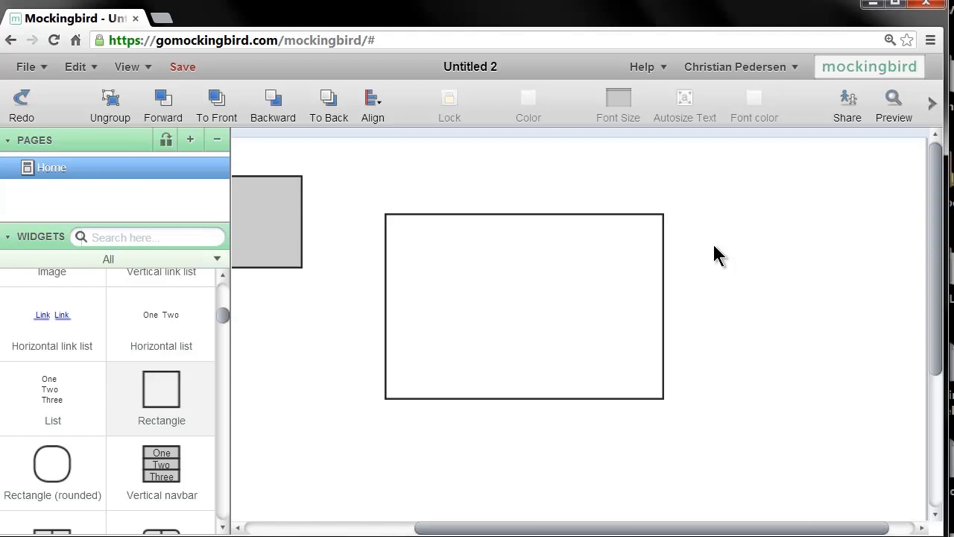
Open the existing web site project and examine the layout of its Frontpage Wireframe page from the header downward.
{"action": "left_click", "coordinate": [484, 270]}
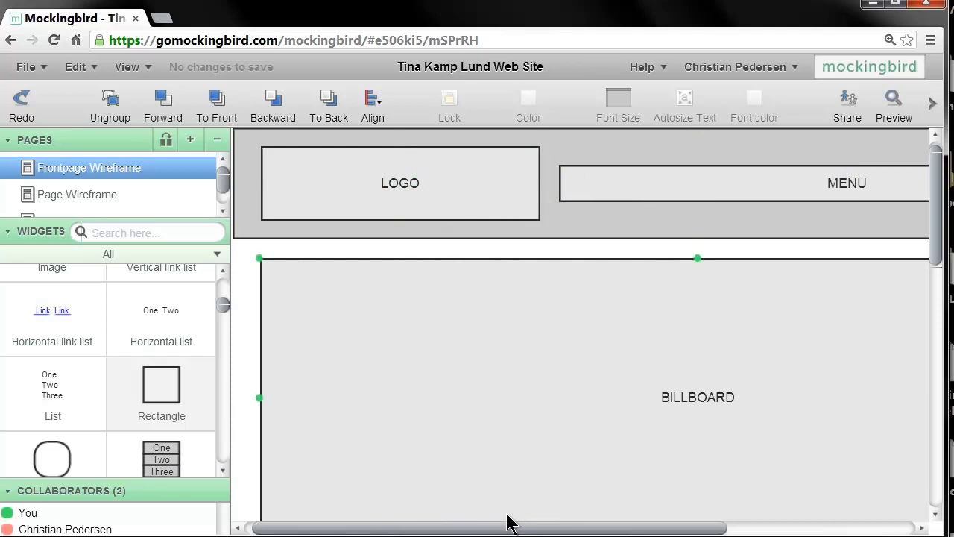
{"action": "left_click_drag", "start_coordinate": [505, 531], "coordinate": [457, 490]}
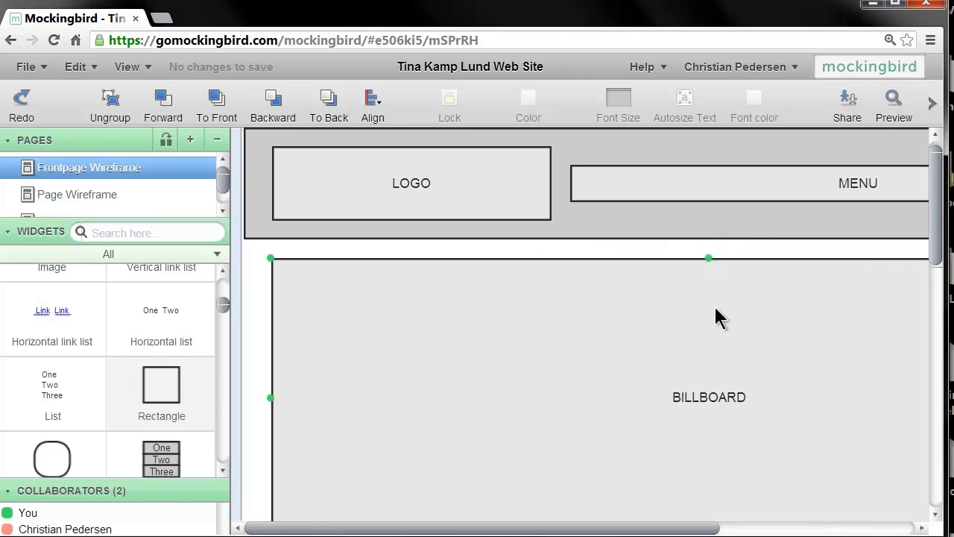
{"action": "scroll", "coordinate": [715, 292], "scroll_direction": "down", "scroll_amount": 5}
{"action": "scroll", "coordinate": [714, 284], "scroll_direction": "down", "scroll_amount": 1}
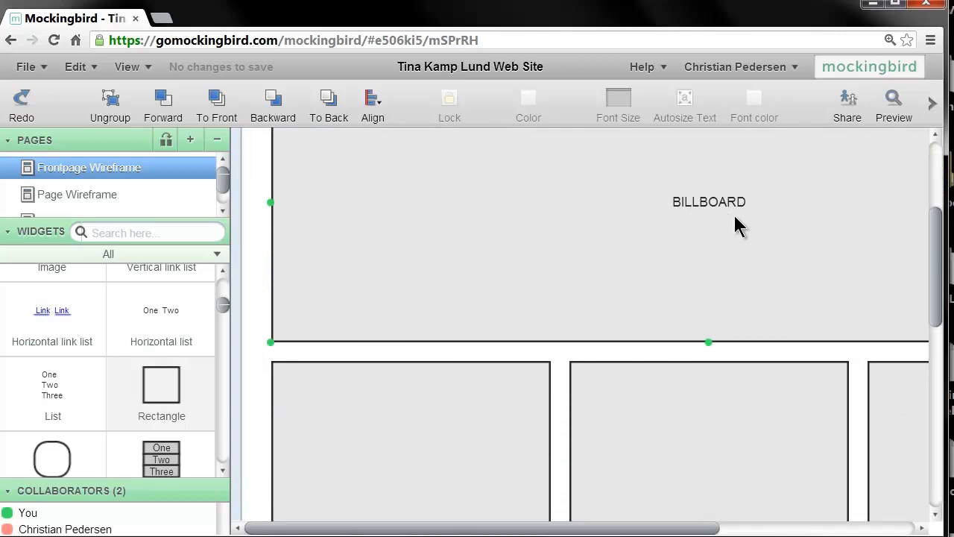
{"action": "scroll", "coordinate": [732, 231], "scroll_direction": "down", "scroll_amount": 2}
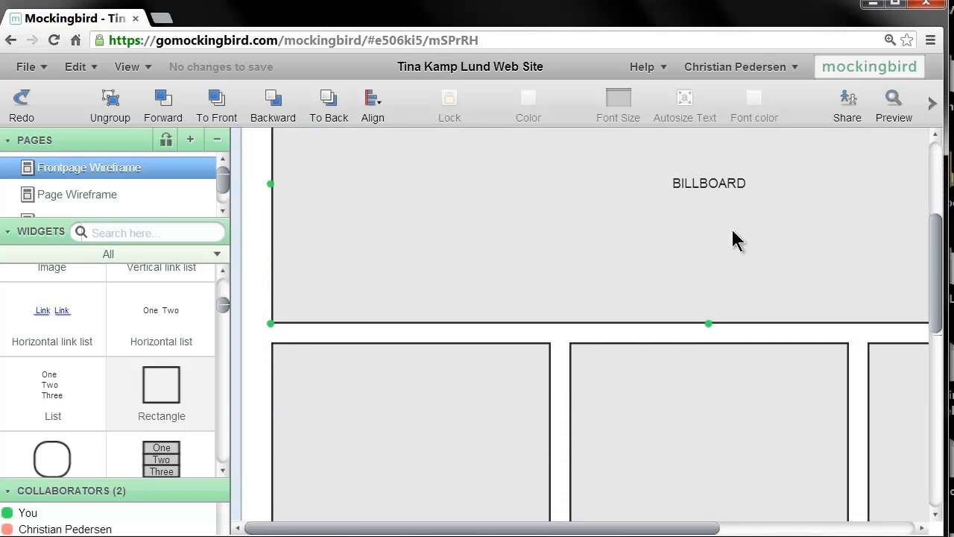
{"action": "scroll", "coordinate": [733, 231], "scroll_direction": "down", "scroll_amount": 3}
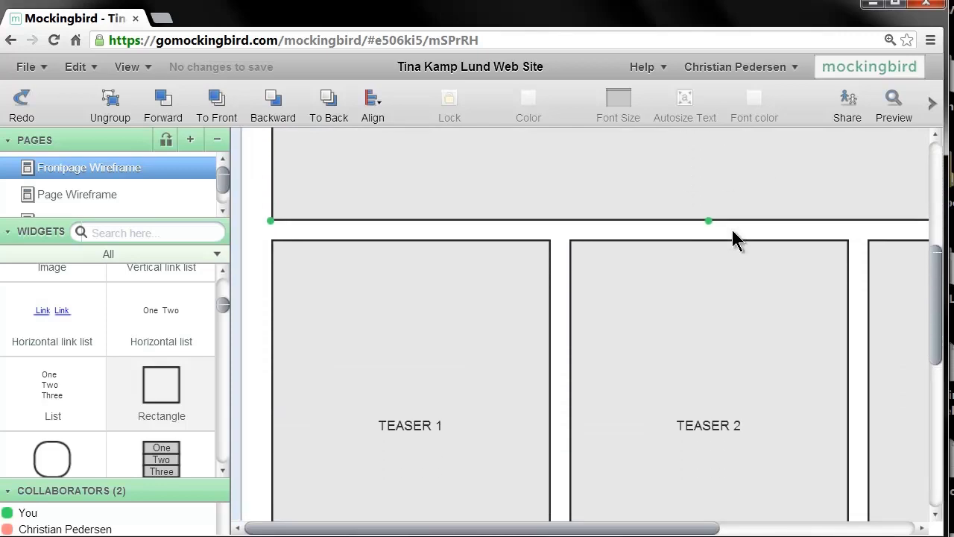
Examine the row of teaser boxes below the large box on the Frontpage Wireframe page.
{"action": "left_click", "coordinate": [733, 230]}
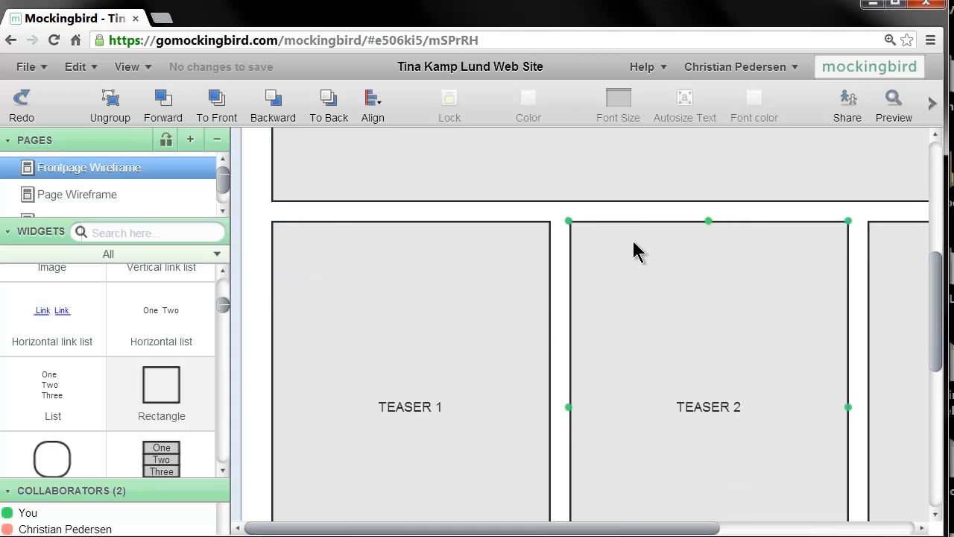
{"action": "scroll", "coordinate": [602, 294], "scroll_direction": "down", "scroll_amount": 1}
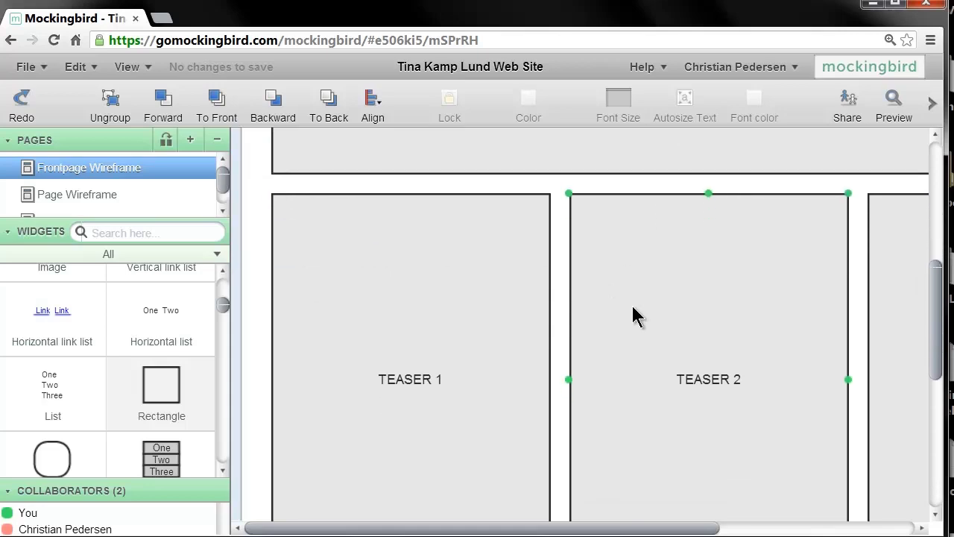
{"action": "scroll", "coordinate": [633, 316], "scroll_direction": "down", "scroll_amount": 1}
{"action": "left_click", "coordinate": [532, 514]}
{"action": "left_click_drag", "start_coordinate": [528, 528], "coordinate": [480, 485]}
{"action": "scroll", "coordinate": [545, 368], "scroll_direction": "down", "scroll_amount": 5}
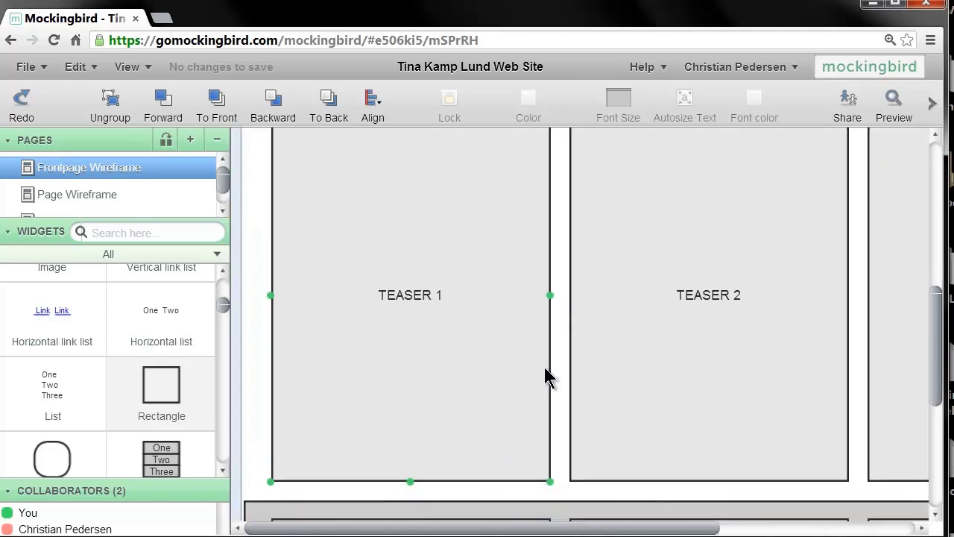
Examine the footer section of the Frontpage Wireframe page, including the Footer 1 and Footer 2 boxes.
{"action": "left_click", "coordinate": [559, 364]}
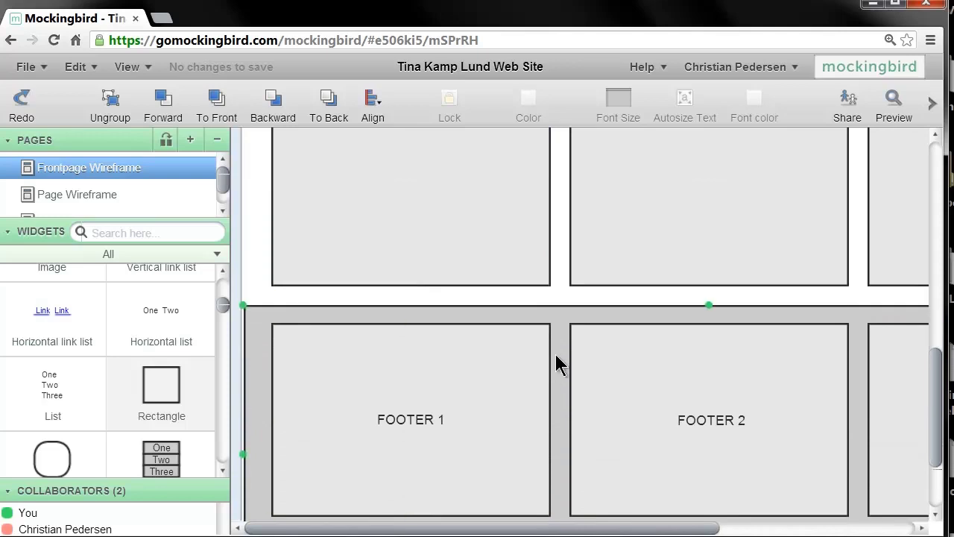
{"action": "left_click", "coordinate": [587, 365]}
{"action": "scroll", "coordinate": [588, 363], "scroll_direction": "down", "scroll_amount": 3}
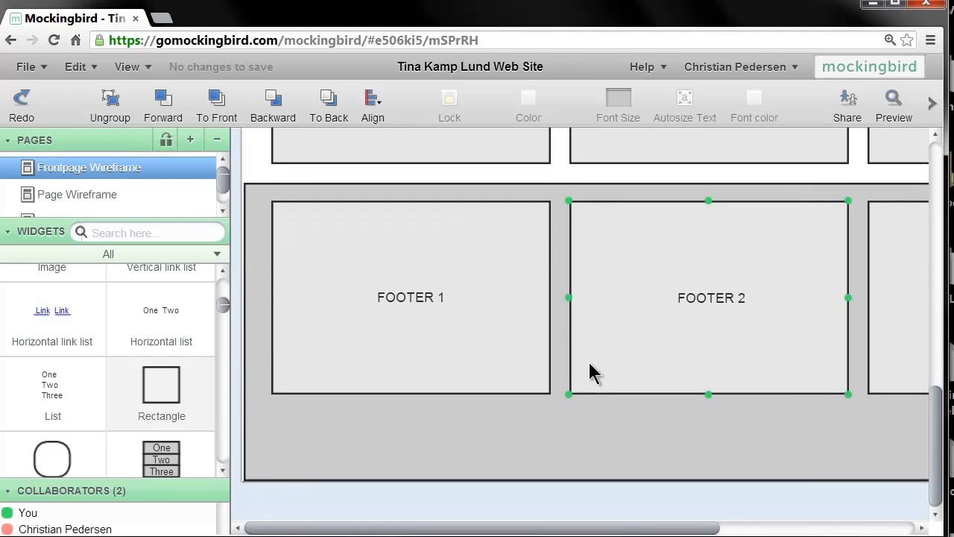
{"action": "scroll", "coordinate": [631, 347], "scroll_direction": "up", "scroll_amount": 1}
{"action": "left_click", "coordinate": [558, 366]}
{"action": "left_click", "coordinate": [495, 328]}
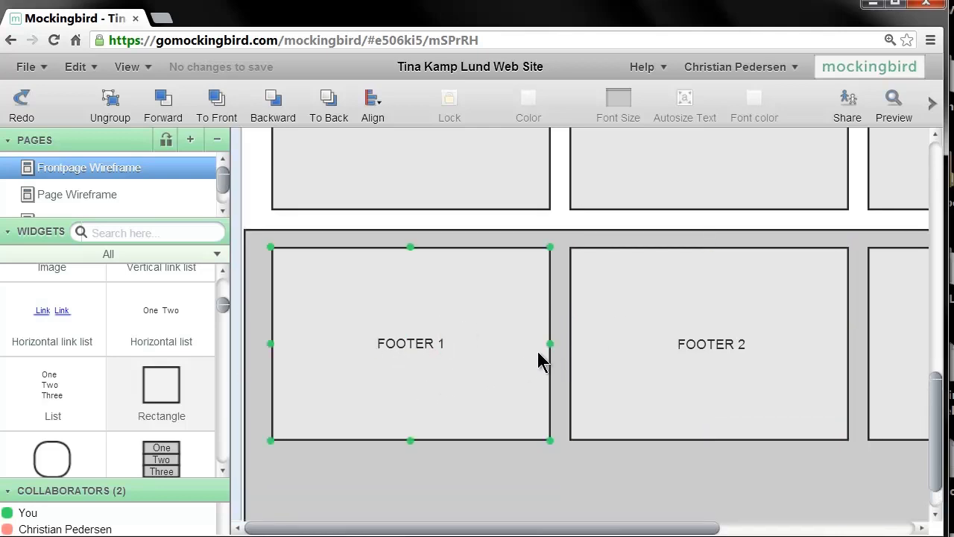
{"action": "left_click", "coordinate": [608, 376]}
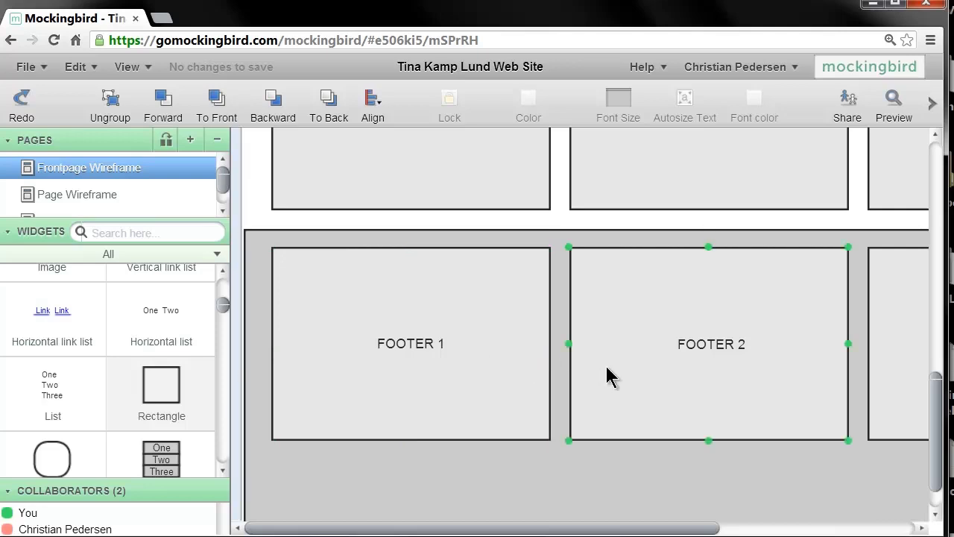
{"action": "scroll", "coordinate": [608, 376], "scroll_direction": "down", "scroll_amount": 1}
{"action": "left_click", "coordinate": [586, 458]}
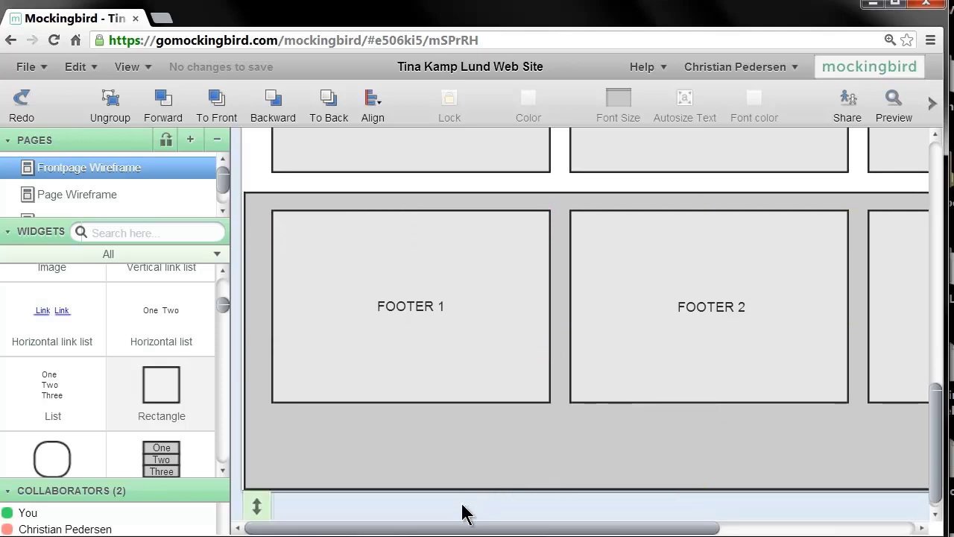
{"action": "left_click_drag", "start_coordinate": [459, 529], "coordinate": [417, 507]}
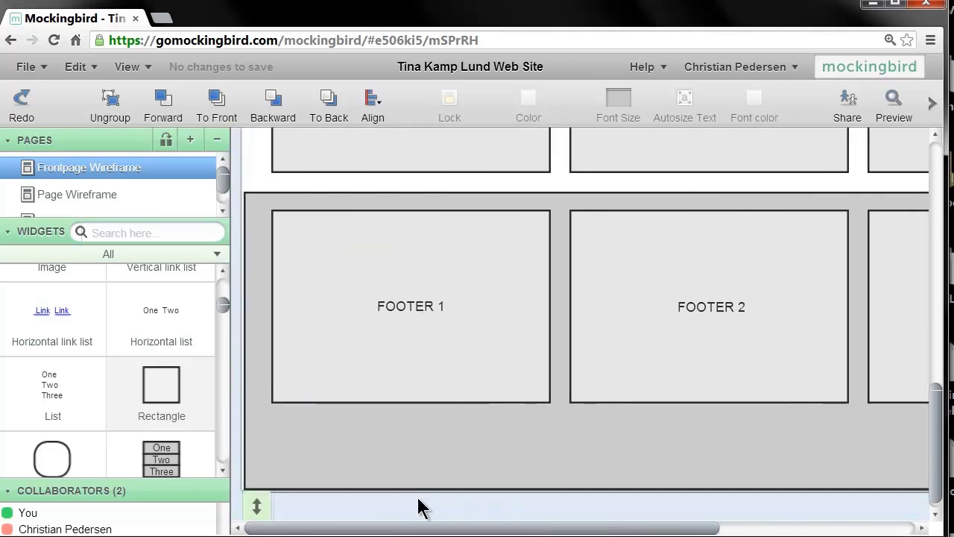
Open the Page Wireframe page and look over its header and main boxes.
{"action": "left_click", "coordinate": [131, 197]}
{"action": "left_click", "coordinate": [580, 328]}
{"action": "left_click", "coordinate": [458, 181]}
{"action": "left_click", "coordinate": [729, 201]}
{"action": "left_click", "coordinate": [731, 335]}
{"action": "key", "text": "Escape"}
{"action": "left_click", "coordinate": [767, 486]}
Examine the Content box of the Page Wireframe from its upper edge down to the footer.
{"action": "scroll", "coordinate": [714, 430], "scroll_direction": "down", "scroll_amount": 3}
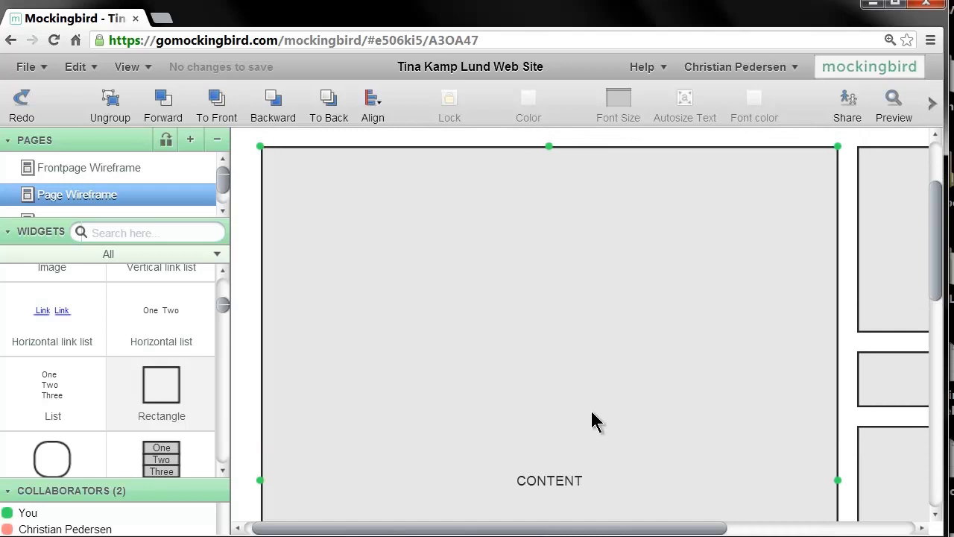
{"action": "scroll", "coordinate": [613, 409], "scroll_direction": "down", "scroll_amount": 4}
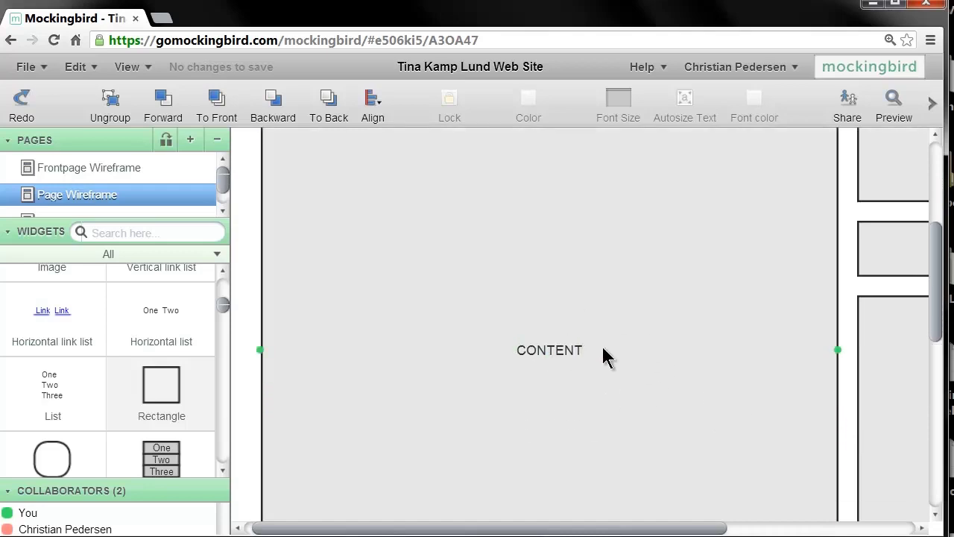
{"action": "scroll", "coordinate": [603, 349], "scroll_direction": "down", "scroll_amount": 8}
{"action": "scroll", "coordinate": [604, 349], "scroll_direction": "down", "scroll_amount": 2}
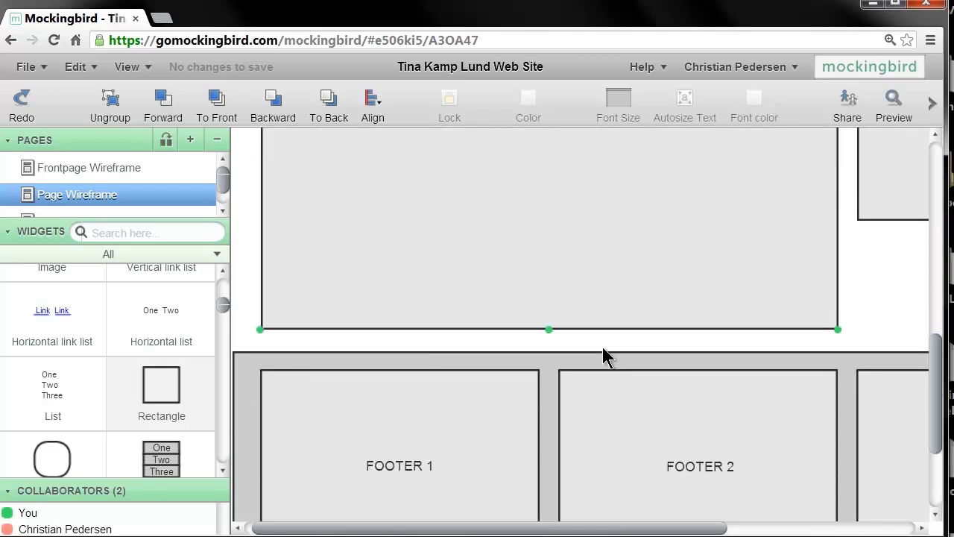
{"action": "scroll", "coordinate": [604, 351], "scroll_direction": "up", "scroll_amount": 7}
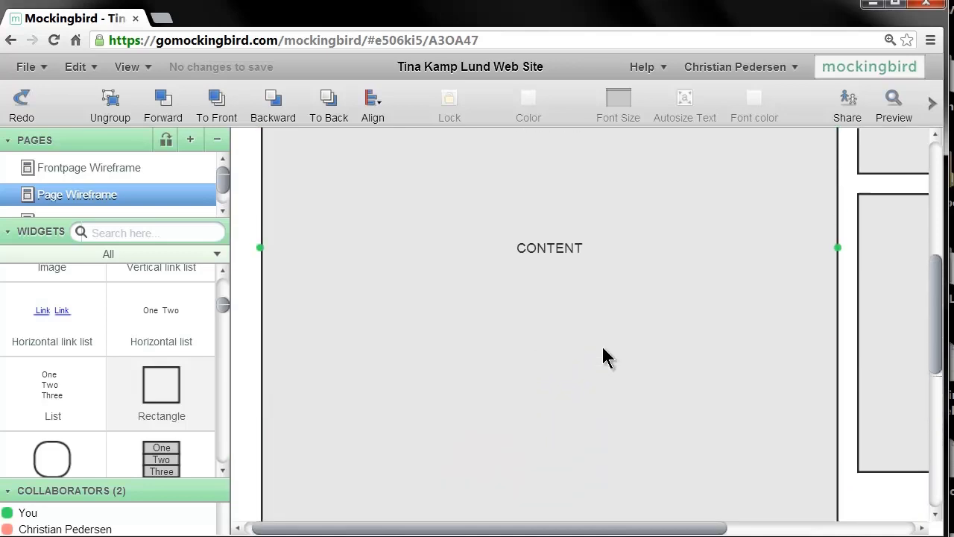
{"action": "scroll", "coordinate": [603, 351], "scroll_direction": "down", "scroll_amount": 8}
{"action": "scroll", "coordinate": [604, 358], "scroll_direction": "up", "scroll_amount": 8}
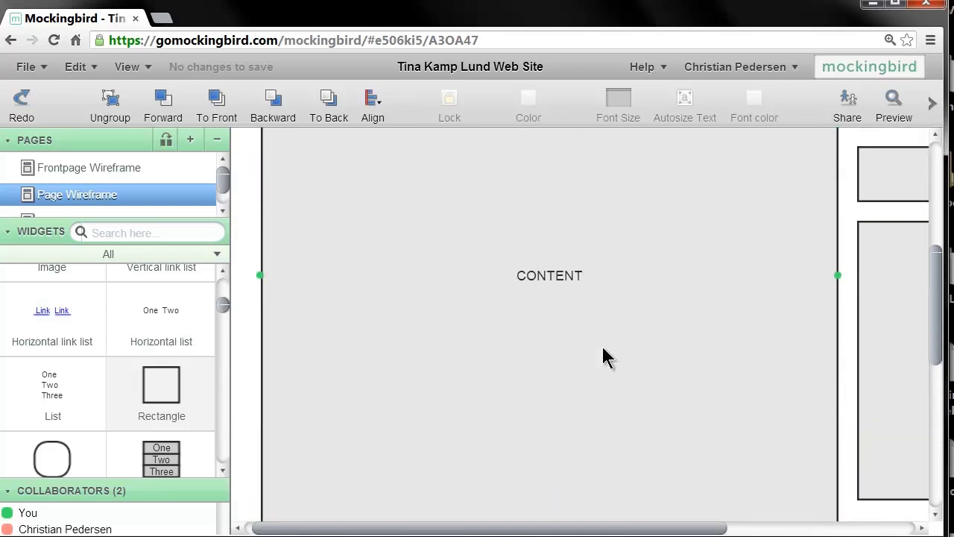
{"action": "scroll", "coordinate": [604, 356], "scroll_direction": "up", "scroll_amount": 3}
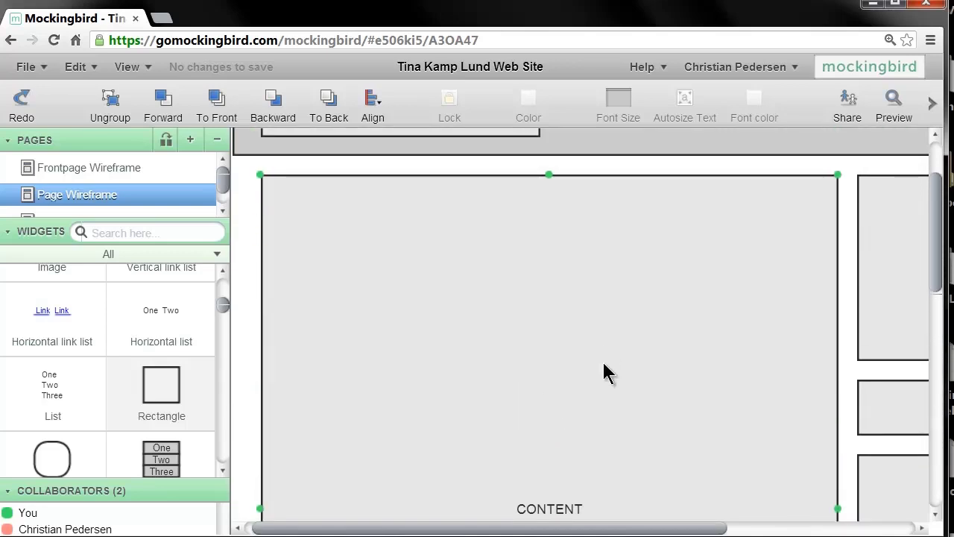
Examine the sidebar of the Page Wireframe, covering the Brand Text, Social Links and Blog Teaser boxes.
{"action": "left_click_drag", "start_coordinate": [539, 524], "coordinate": [743, 518]}
{"action": "left_click", "coordinate": [749, 455]}
{"action": "left_click", "coordinate": [783, 245]}
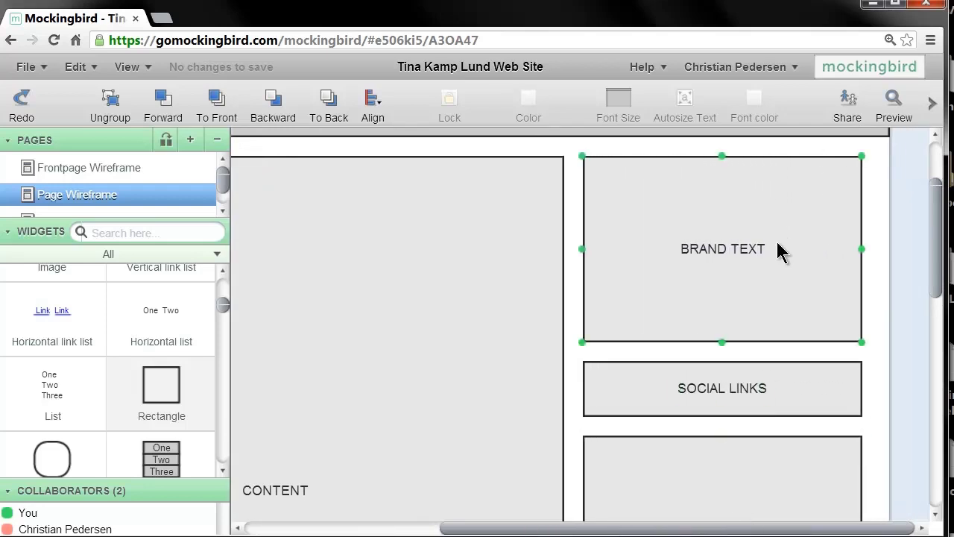
{"action": "scroll", "coordinate": [779, 251], "scroll_direction": "down", "scroll_amount": 5}
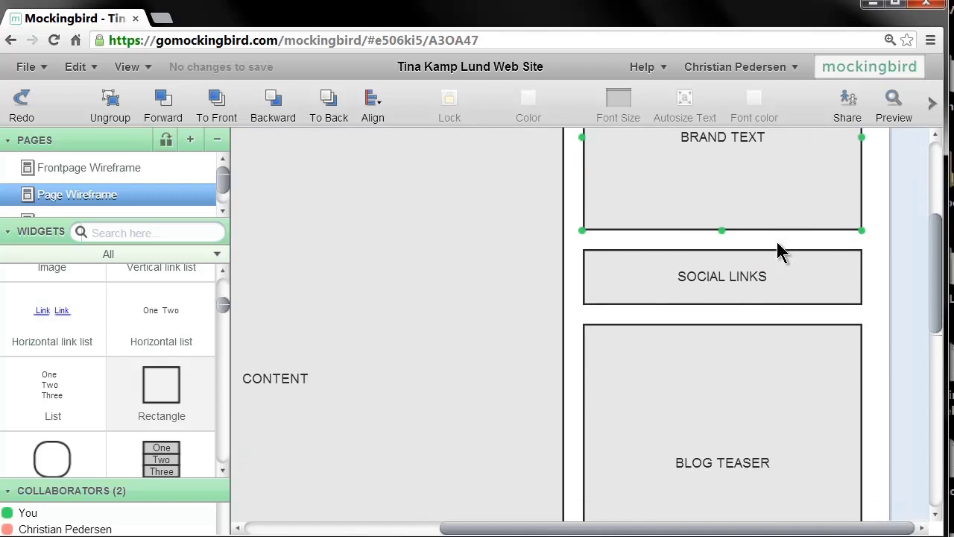
{"action": "scroll", "coordinate": [777, 244], "scroll_direction": "down", "scroll_amount": 2}
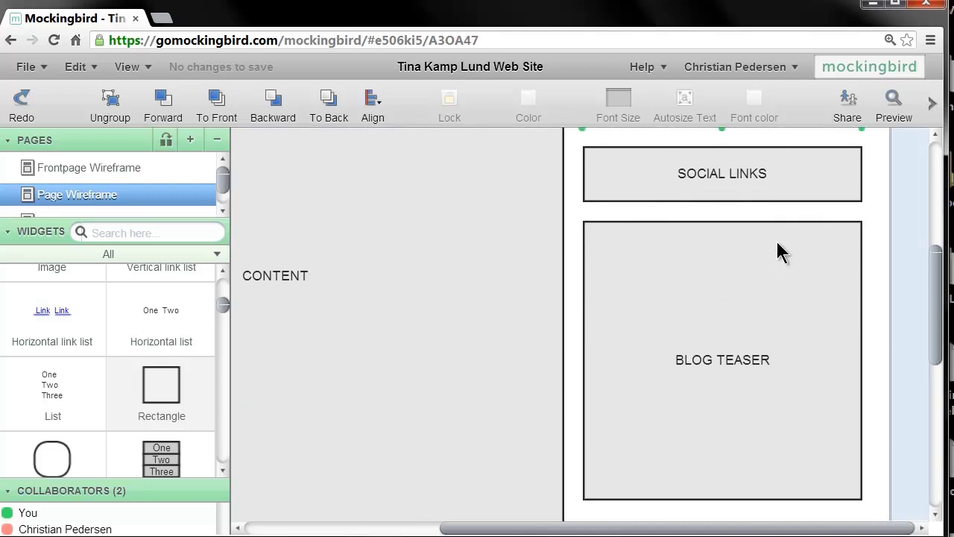
{"action": "scroll", "coordinate": [775, 250], "scroll_direction": "down", "scroll_amount": 1}
{"action": "left_click", "coordinate": [784, 333]}
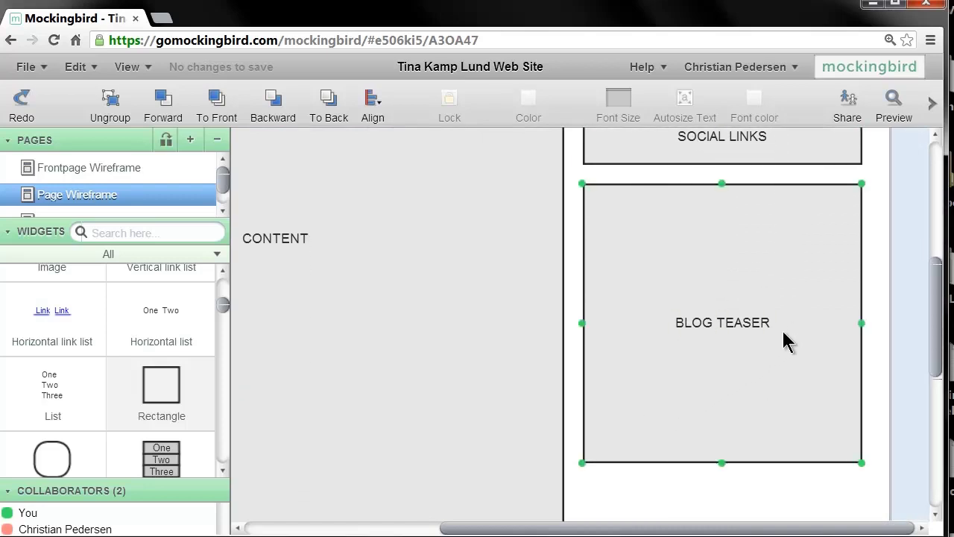
{"action": "scroll", "coordinate": [801, 332], "scroll_direction": "down", "scroll_amount": 2}
{"action": "scroll", "coordinate": [804, 334], "scroll_direction": "up", "scroll_amount": 5}
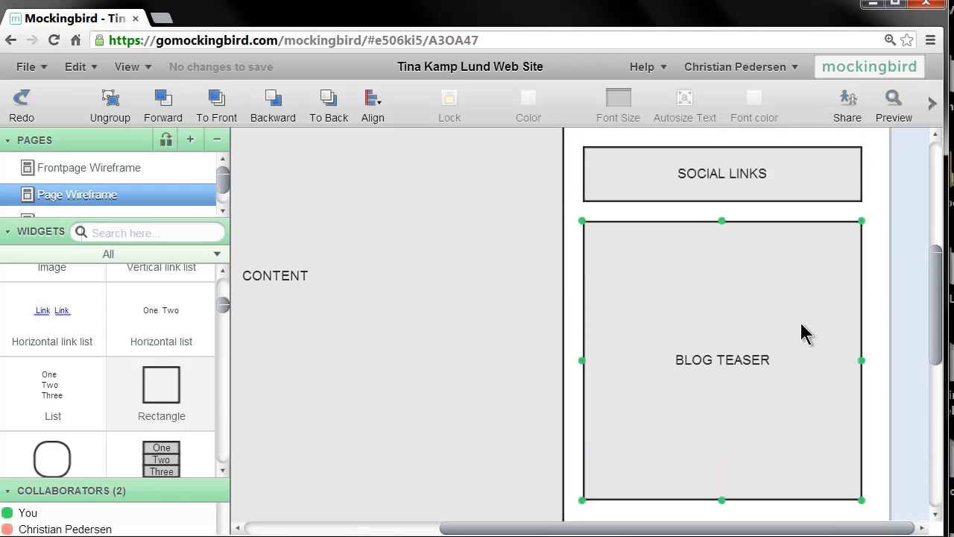
{"action": "left_click", "coordinate": [734, 291]}
{"action": "scroll", "coordinate": [734, 294], "scroll_direction": "up", "scroll_amount": 3}
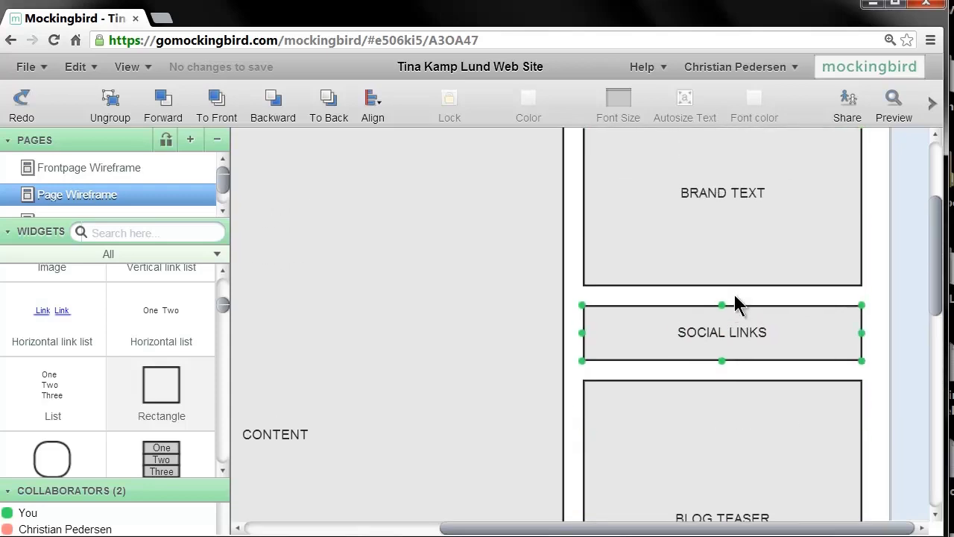
{"action": "left_click", "coordinate": [776, 261]}
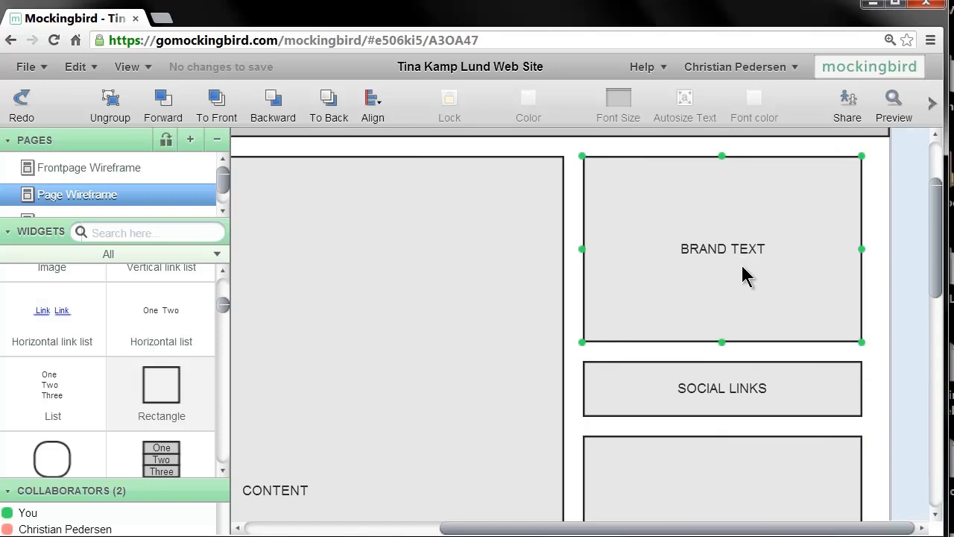
{"action": "scroll", "coordinate": [745, 280], "scroll_direction": "up", "scroll_amount": 1}
{"action": "scroll", "coordinate": [756, 291], "scroll_direction": "up", "scroll_amount": 2}
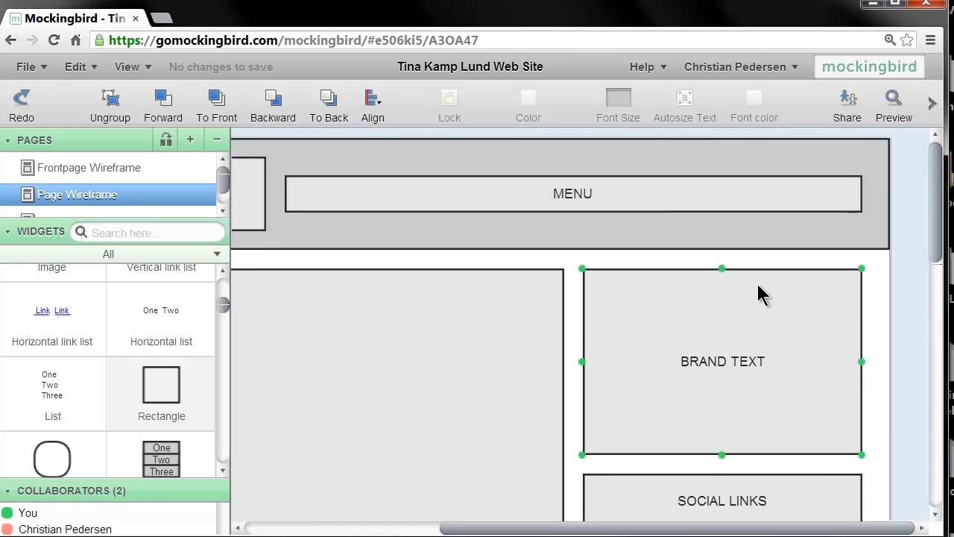
Review the Page Wireframe layout once more, from the logo and menu header through the content to the footer.
{"action": "left_click", "coordinate": [597, 515]}
{"action": "left_click_drag", "start_coordinate": [607, 527], "coordinate": [361, 534]}
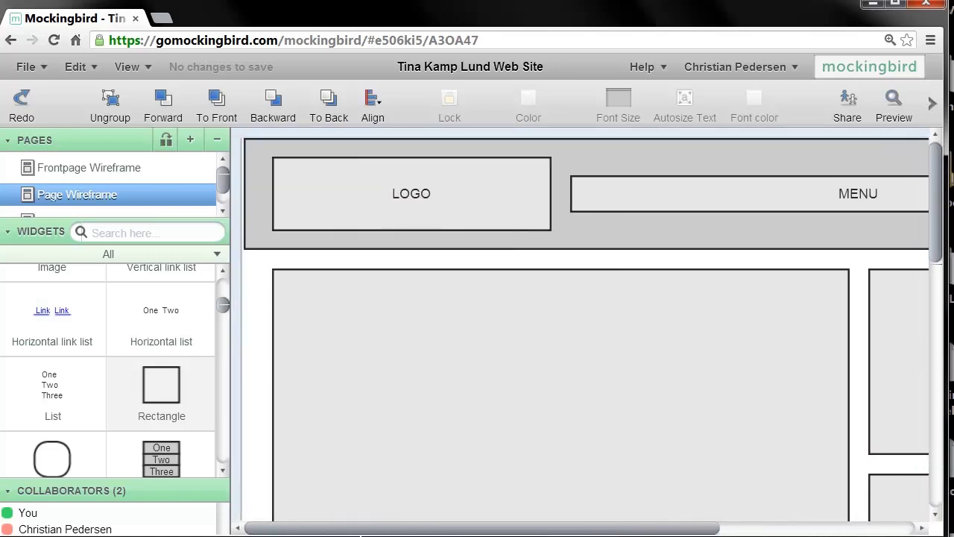
{"action": "left_click", "coordinate": [454, 375]}
{"action": "scroll", "coordinate": [500, 292], "scroll_direction": "down", "scroll_amount": 3}
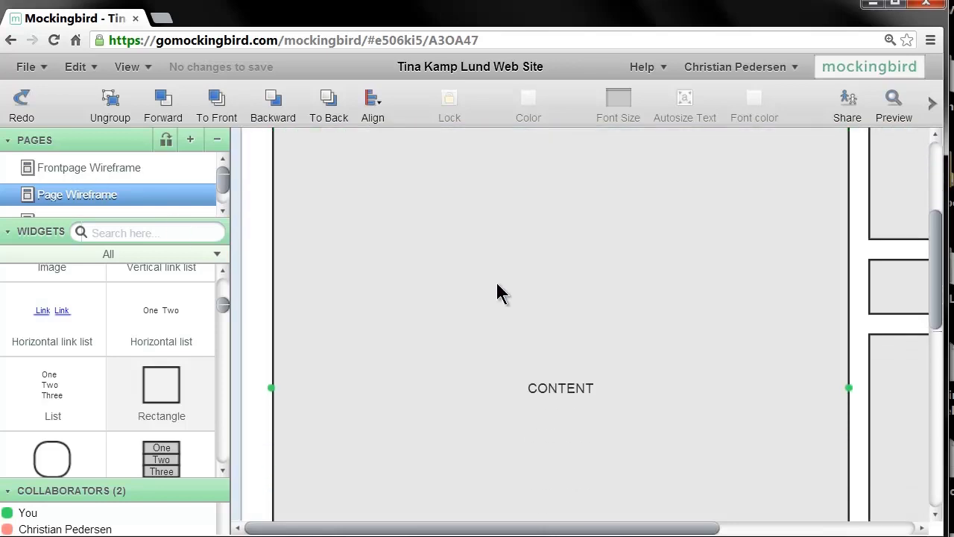
{"action": "scroll", "coordinate": [497, 284], "scroll_direction": "down", "scroll_amount": 6}
{"action": "left_click", "coordinate": [552, 351]}
{"action": "scroll", "coordinate": [552, 352], "scroll_direction": "up", "scroll_amount": 2}
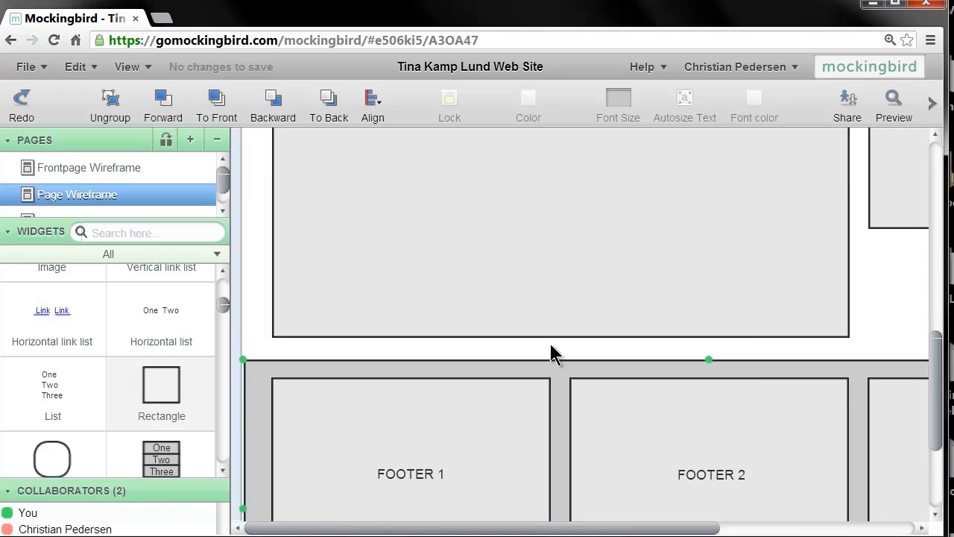
{"action": "scroll", "coordinate": [550, 347], "scroll_direction": "up", "scroll_amount": 2}
{"action": "left_click", "coordinate": [549, 349]}
{"action": "scroll", "coordinate": [547, 341], "scroll_direction": "up", "scroll_amount": 2}
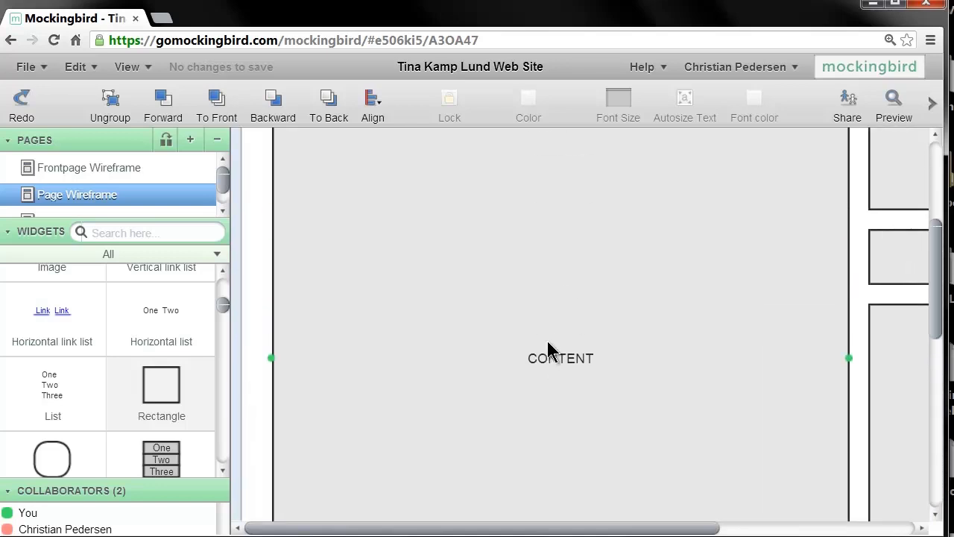
{"action": "scroll", "coordinate": [548, 343], "scroll_direction": "up", "scroll_amount": 3}
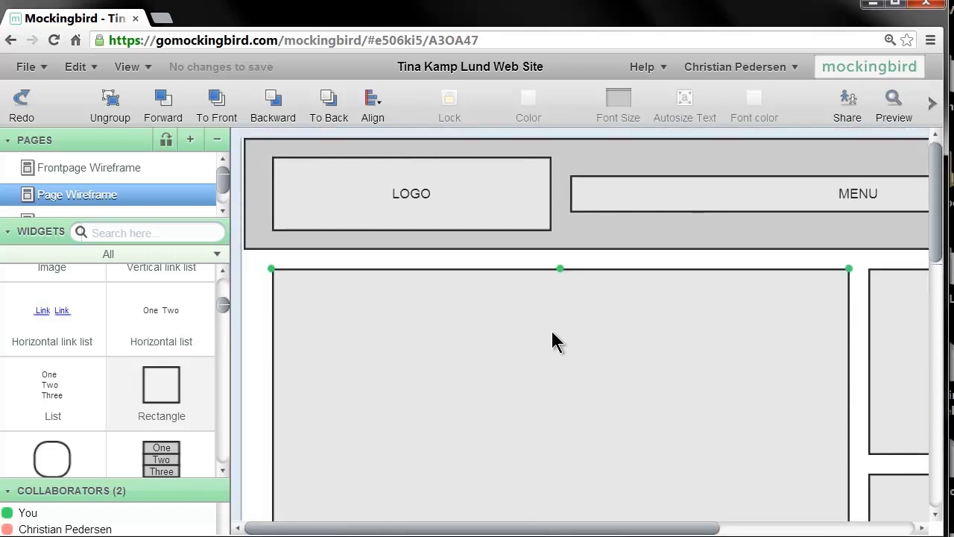